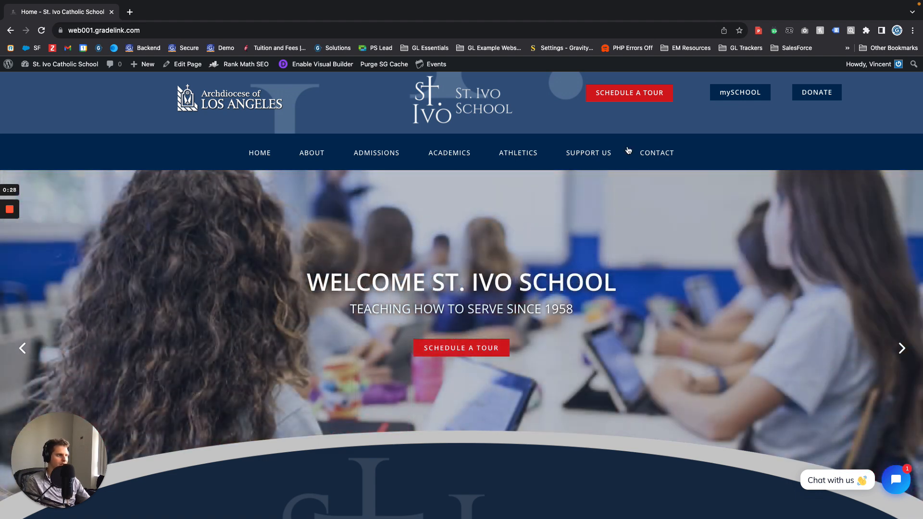
Step: Open the mySCHOOL page and look over its Gradelink Portal, Calendar, Financial Aid and Parent & Student Resources sections
left_click(740, 92)
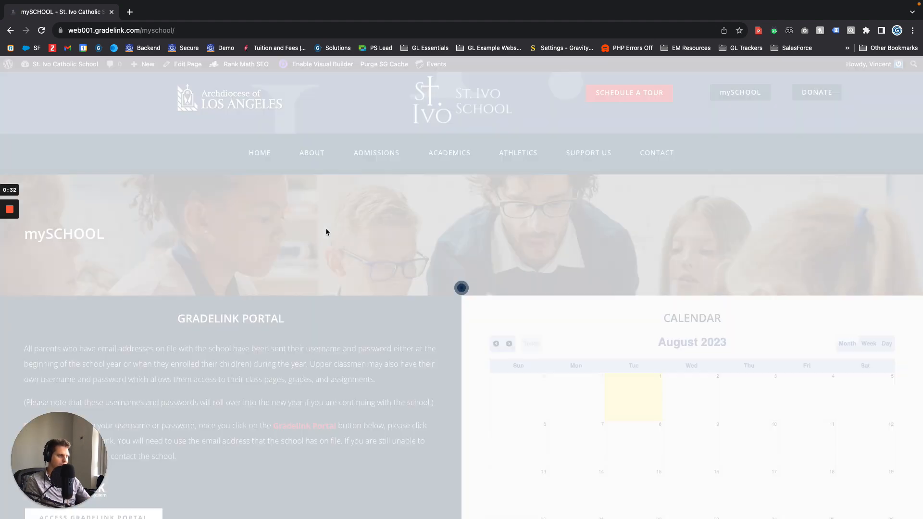
scroll(398, 302, "down", 10)
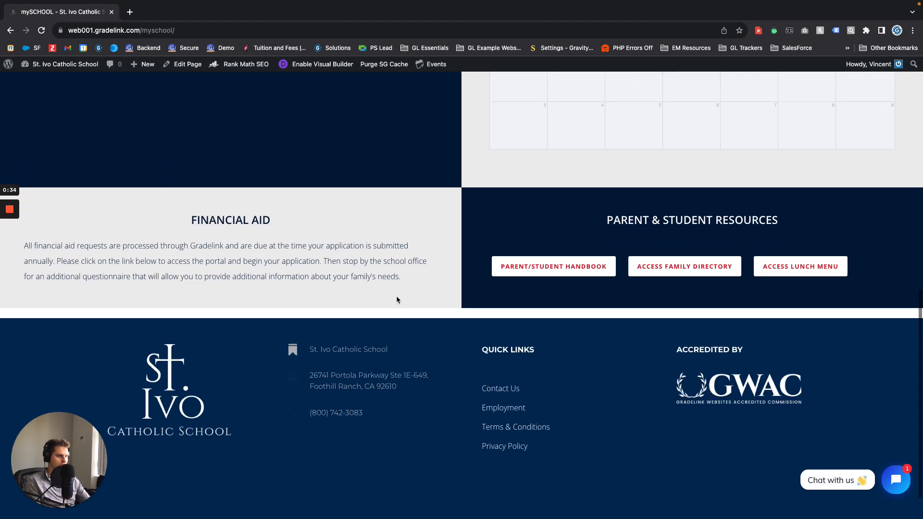
scroll(471, 254, "up", 2)
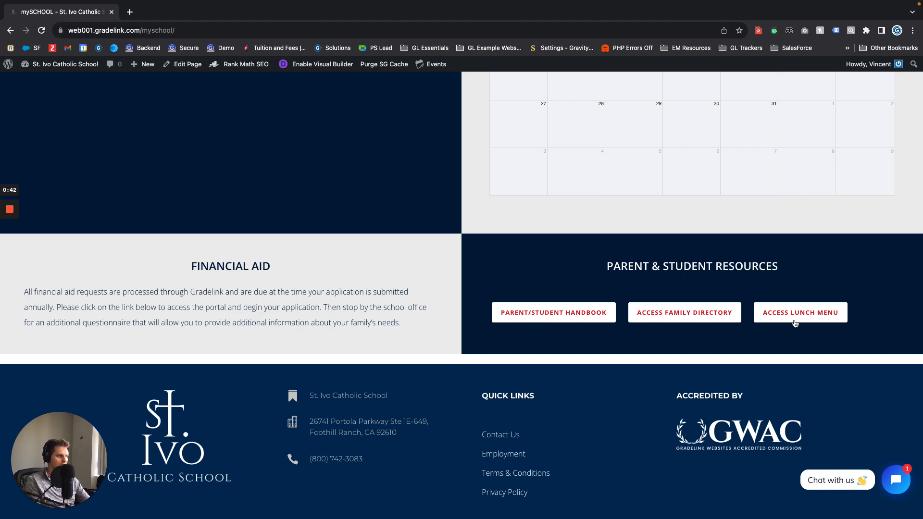
scroll(795, 323, "down", 1)
scroll(697, 311, "up", 5)
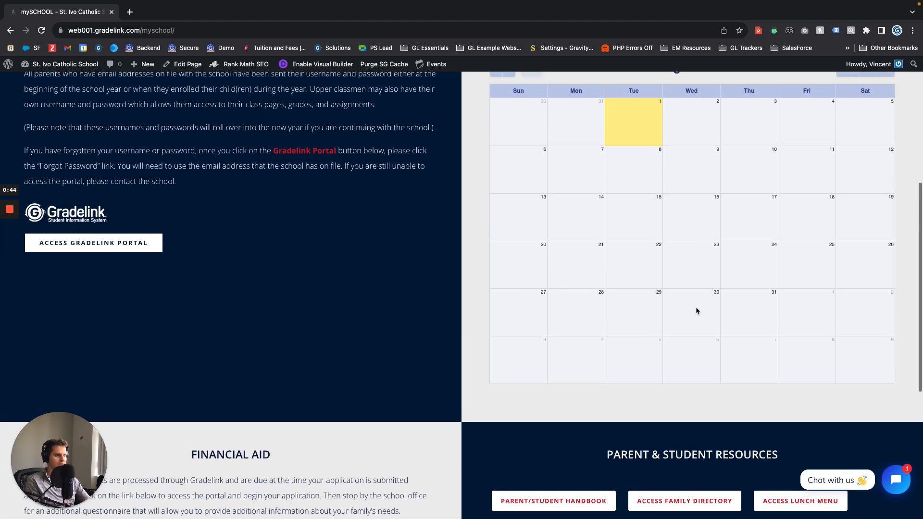
scroll(696, 311, "up", 6)
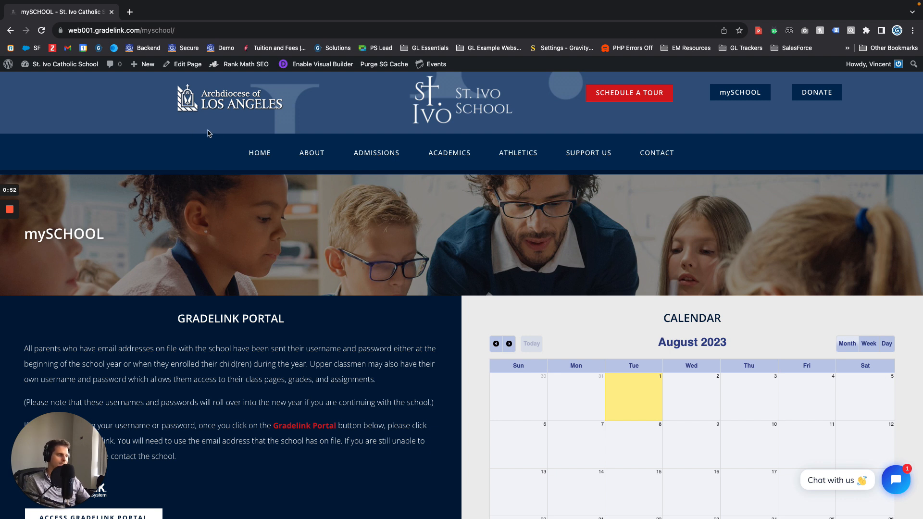
Step: Open the St. Ivo Catholic School site's admin dashboard in a new browser tab and switch to it
mouse_move(72, 68)
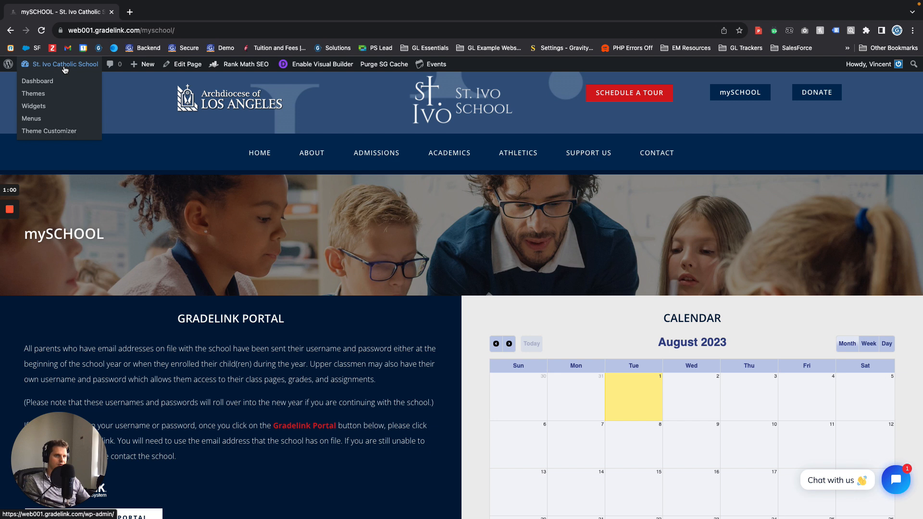
right_click(65, 69)
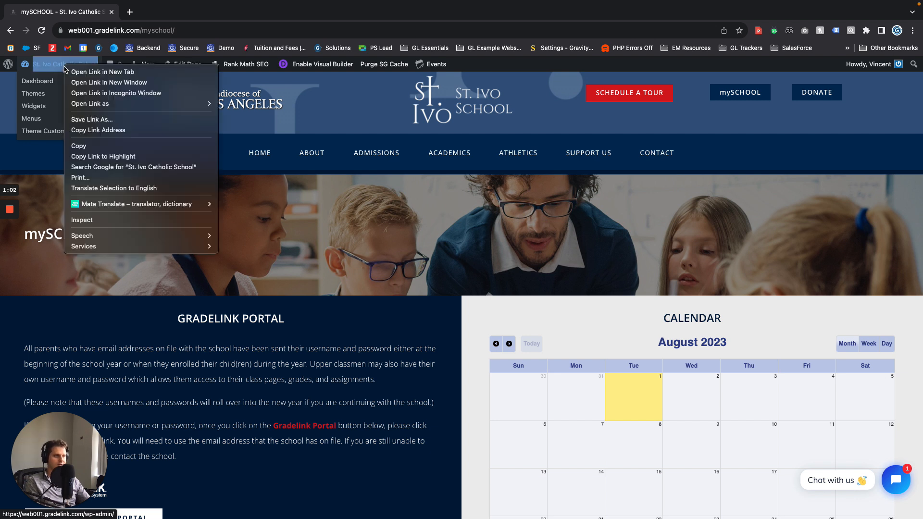
left_click(115, 76)
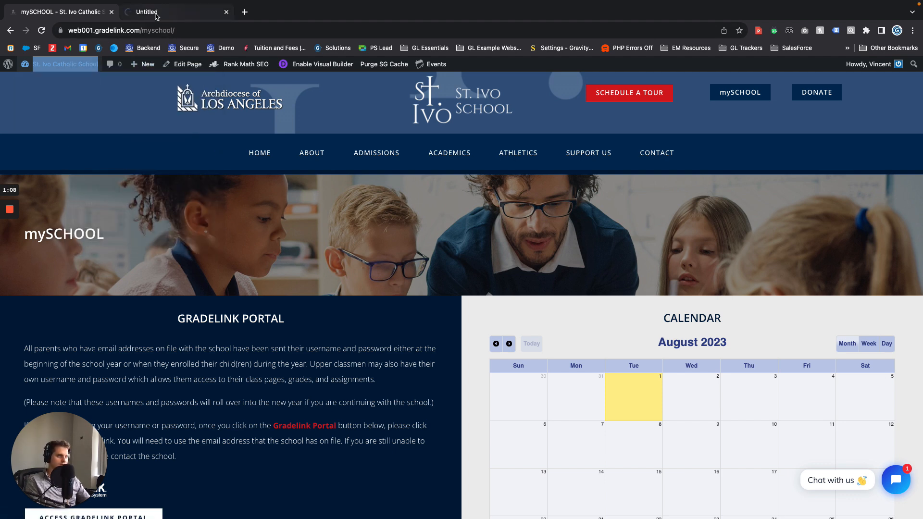
left_click(157, 13)
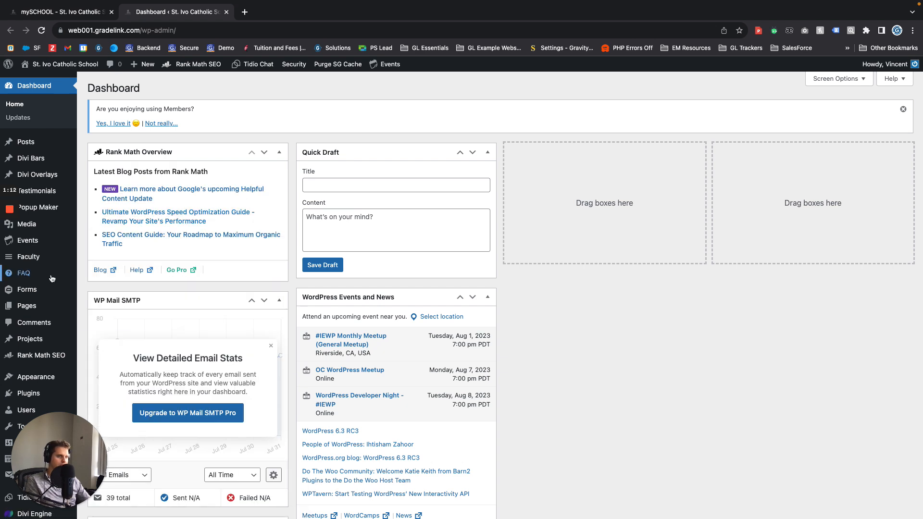
Step: Open the Media Library from the dashboard and look through the files already stored there
mouse_move(49, 174)
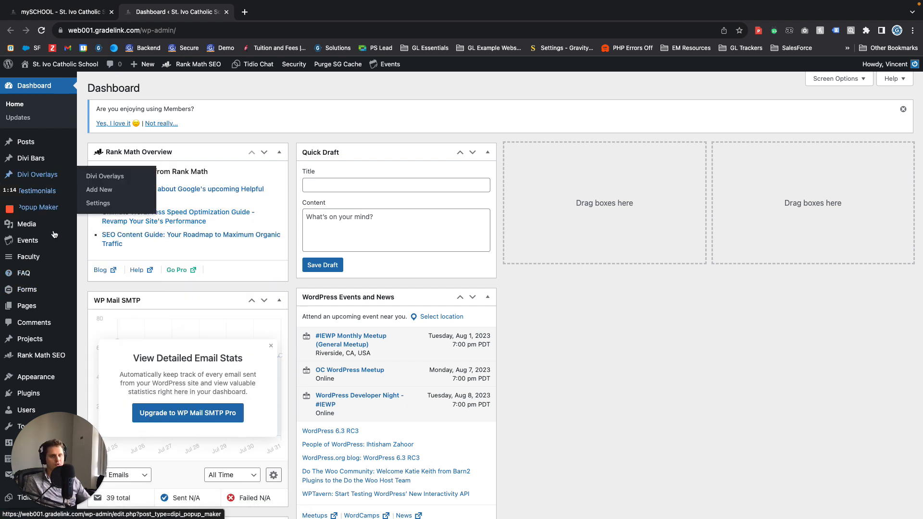
mouse_move(44, 311)
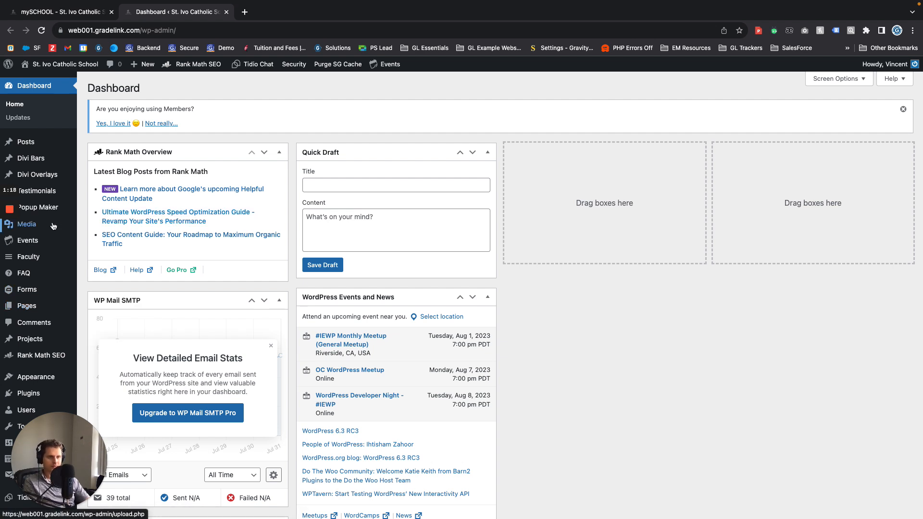
mouse_move(38, 227)
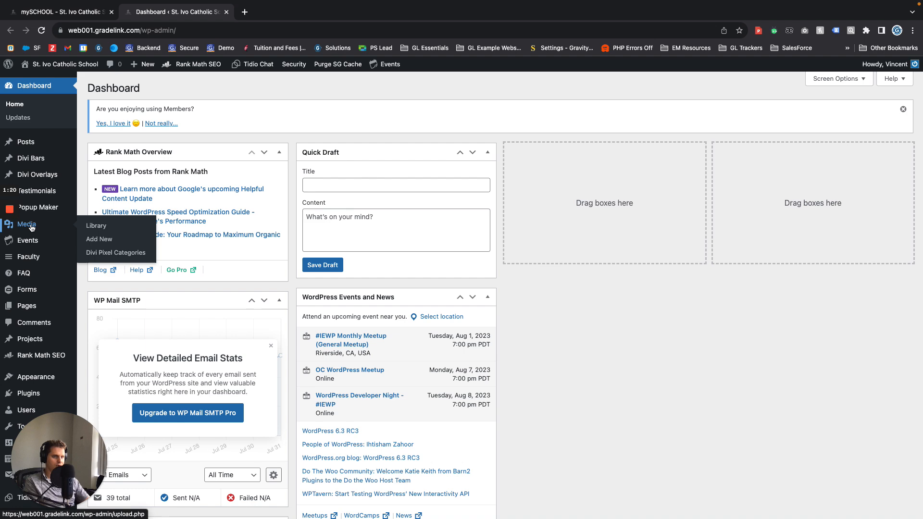
left_click(145, 225)
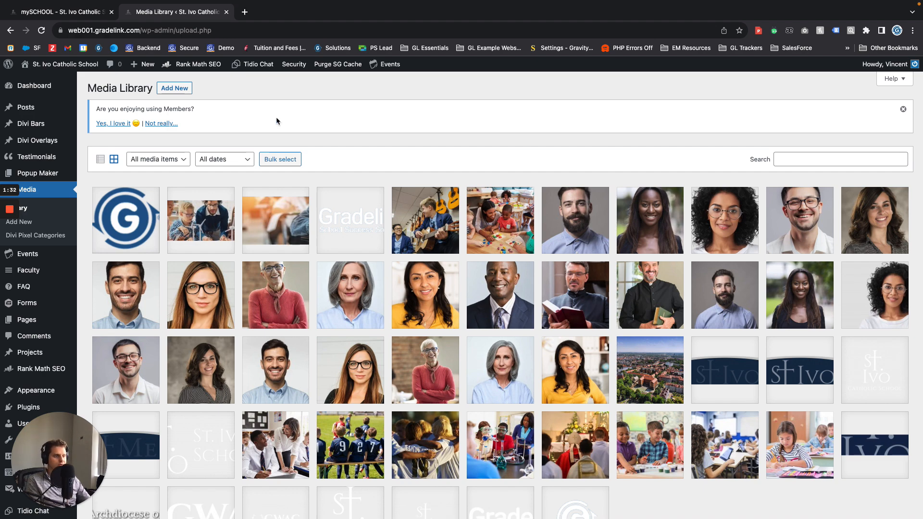
scroll(425, 249, "down", 3)
scroll(425, 249, "down", 1)
scroll(433, 255, "up", 5)
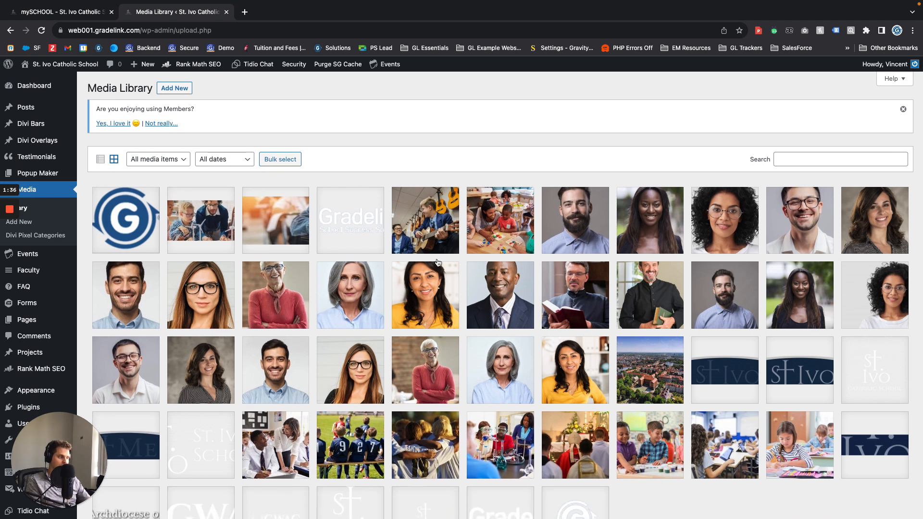
Step: Upload "Gradelink Website Proposal for Huntsville College Preparatory School Premium.pdf" from Downloads to the Media Library and select its file URL
left_click(175, 92)
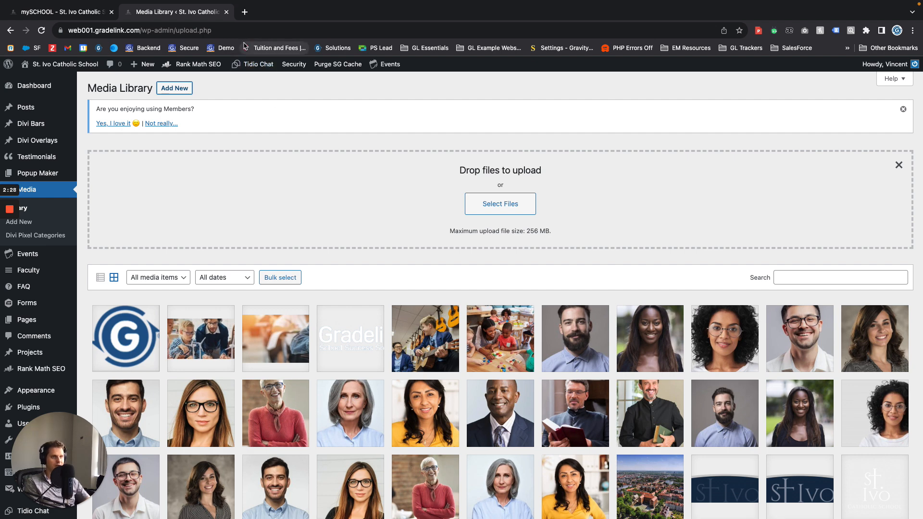
left_click(499, 212)
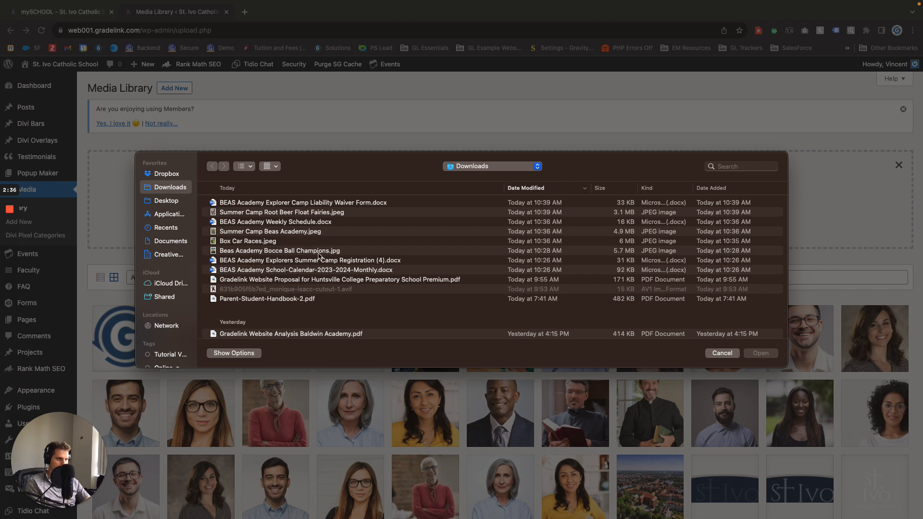
double_click(289, 280)
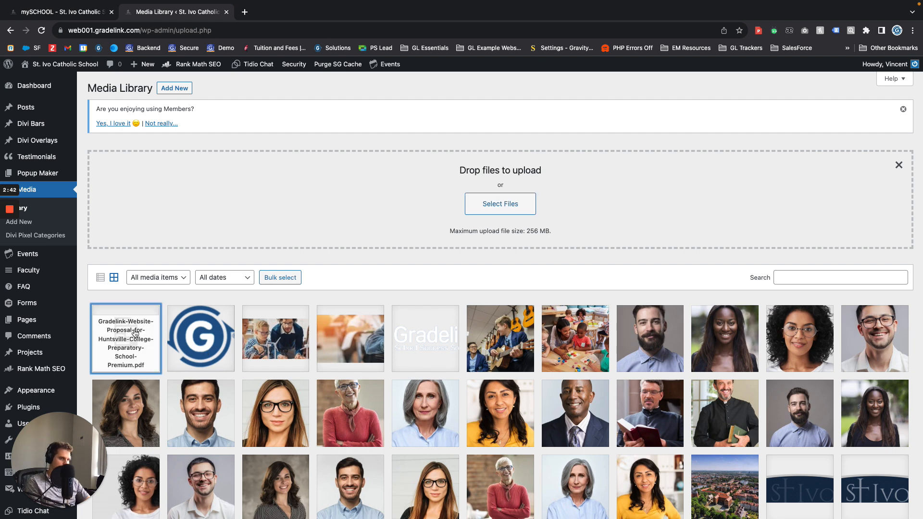
left_click(126, 338)
left_click(754, 255)
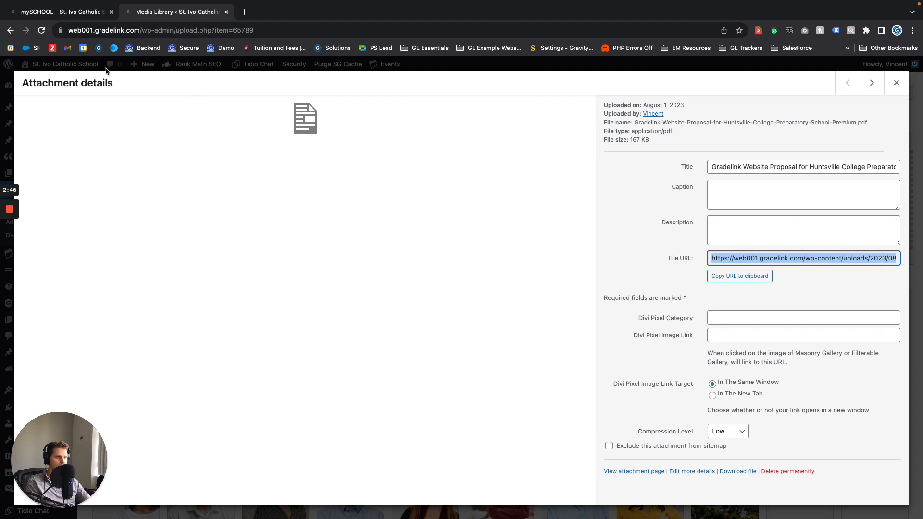
Step: Return to the mySCHOOL page and enable the Visual Builder on it
left_click(61, 14)
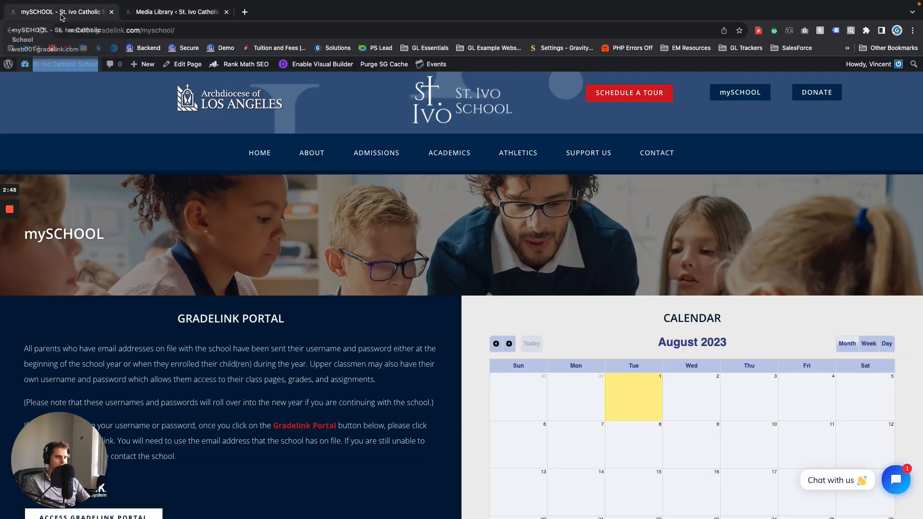
scroll(425, 274, "down", 2)
scroll(425, 274, "down", 2)
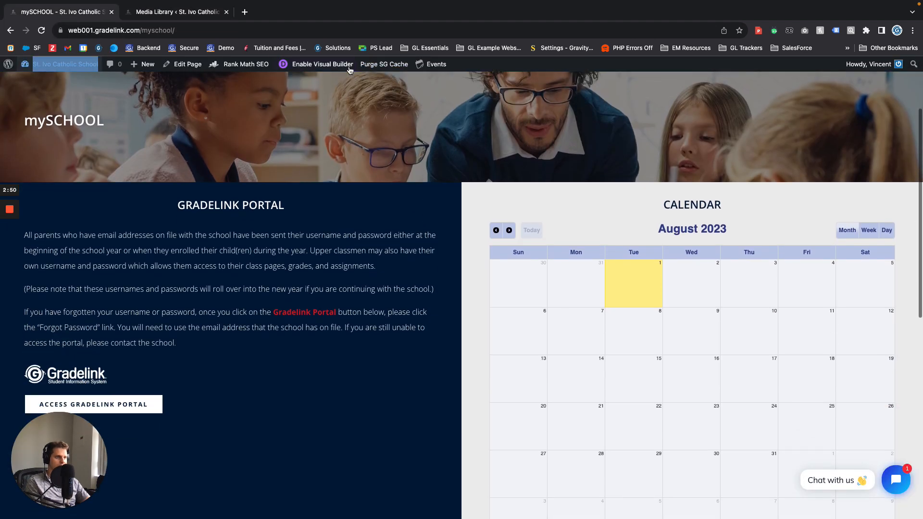
left_click(316, 70)
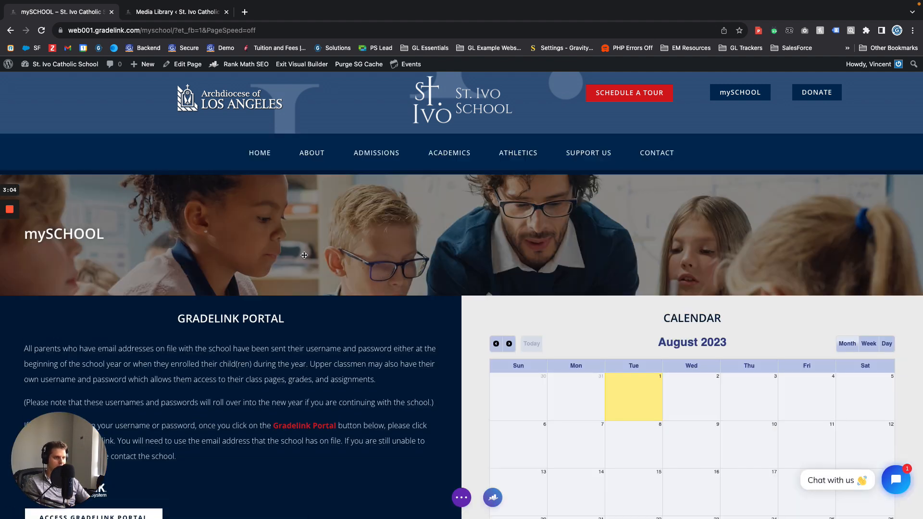
Step: Open the module settings of the paragraph text in the Gradelink Portal section
scroll(304, 255, "down", 4)
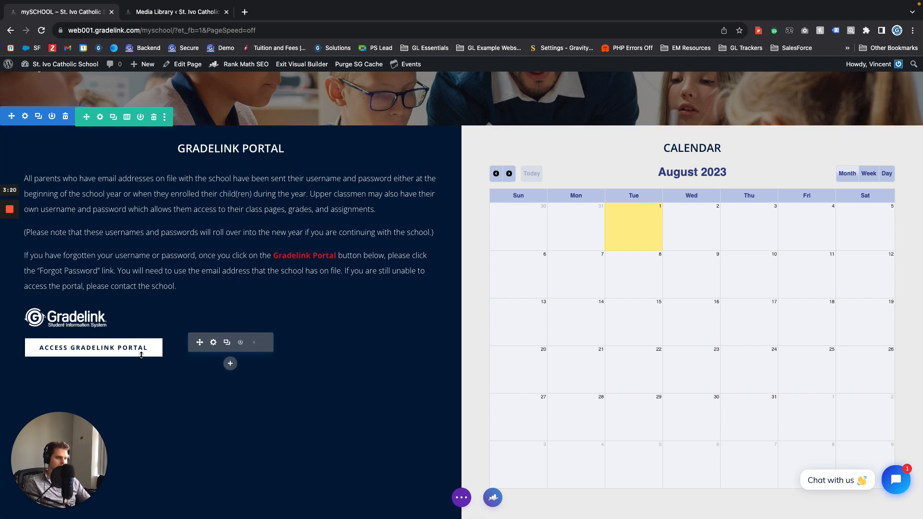
scroll(230, 339, "down", 4)
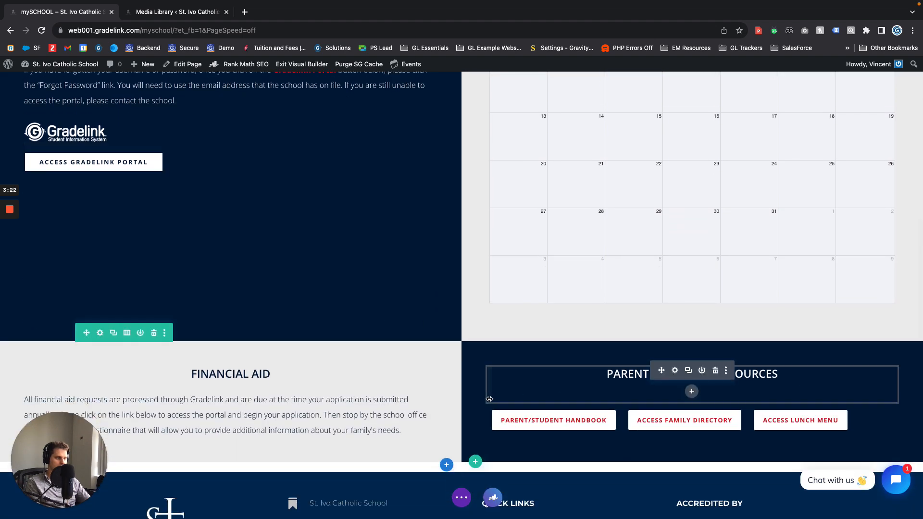
scroll(486, 400, "up", 4)
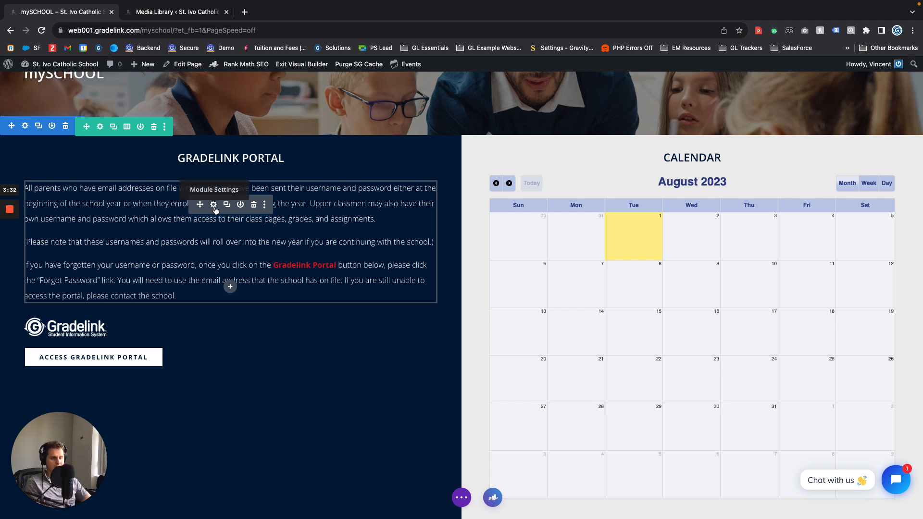
scroll(216, 205, "down", 1)
scroll(215, 197, "down", 1)
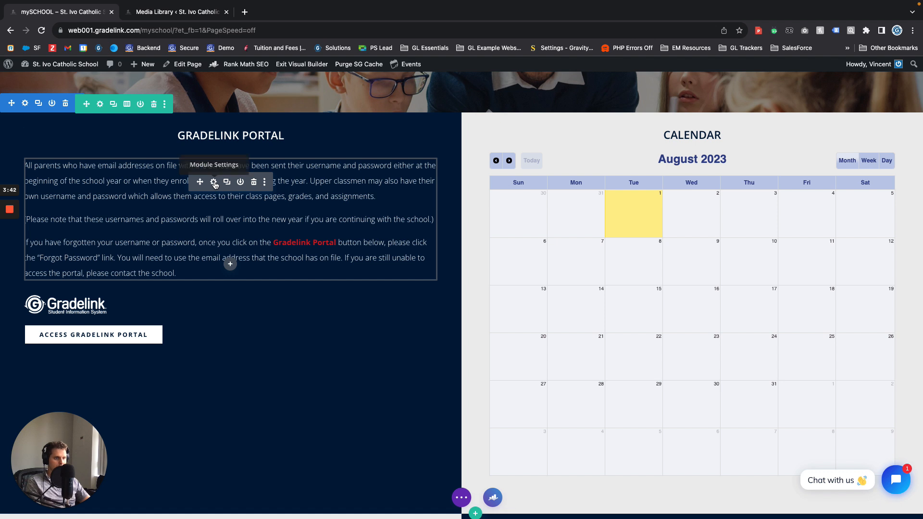
left_click(214, 182)
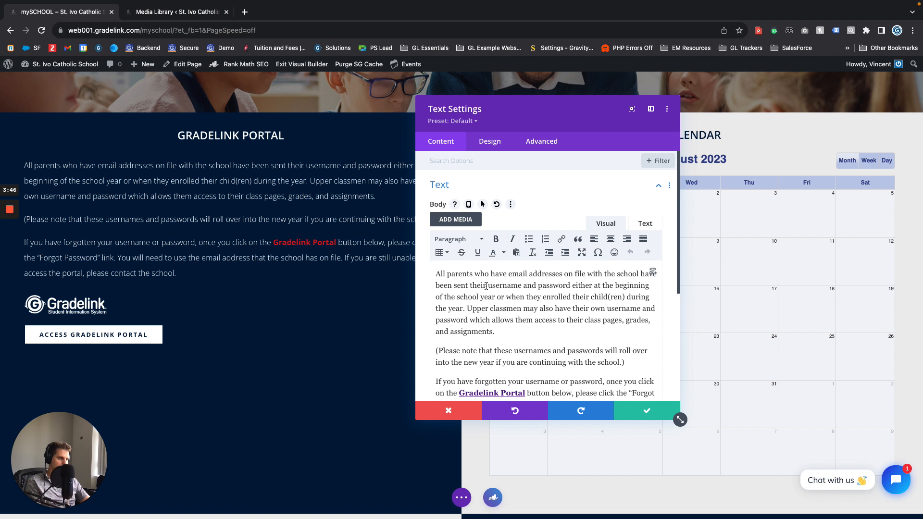
Step: Add the sentence "Click HERE to access the PDF." at the end of the first paragraph, after "and assignments."
left_click_drag(507, 273, 560, 274)
left_click(518, 319)
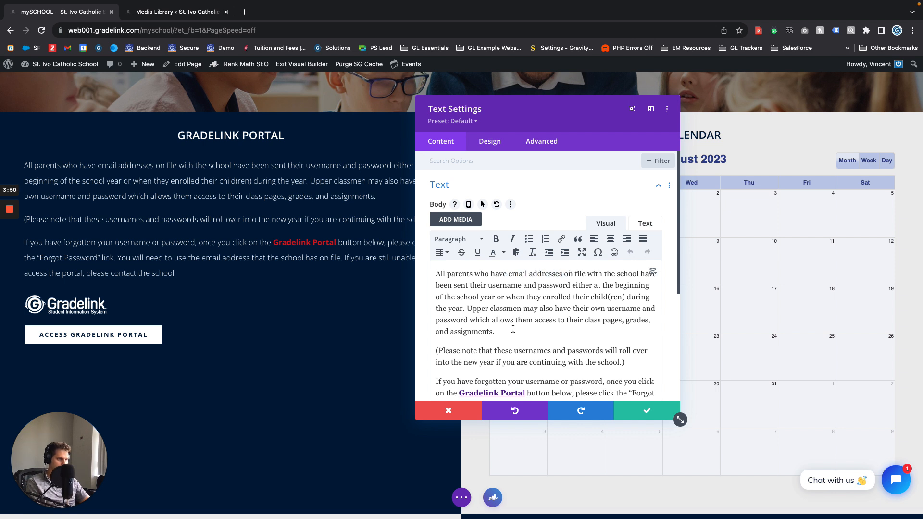
type("Click H")
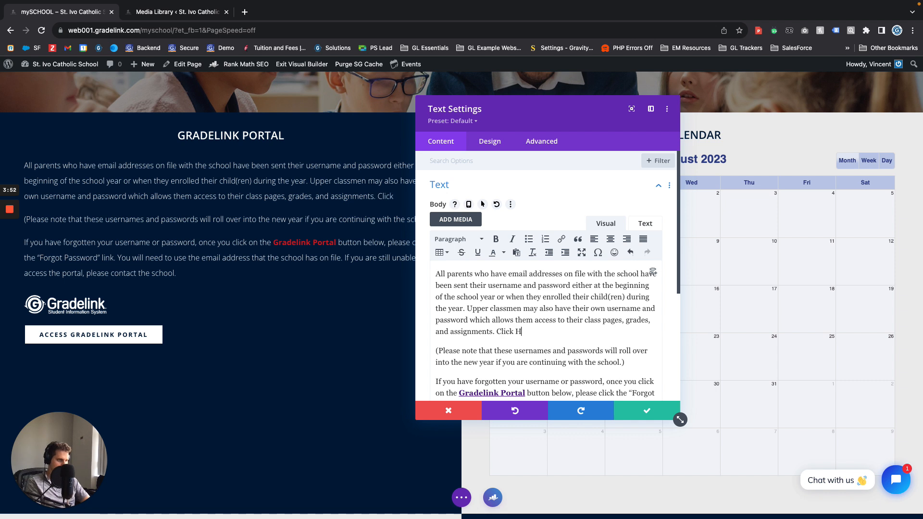
type("ERE to access the P")
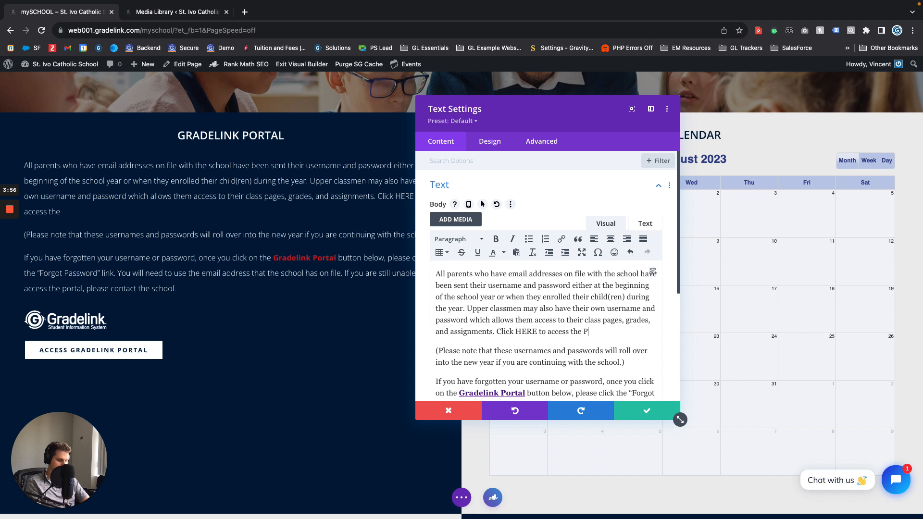
type("DF.")
Step: Open link insertion for the word HERE and bring up the uploaded PDF's attachment details in the Media Library
double_click(529, 332)
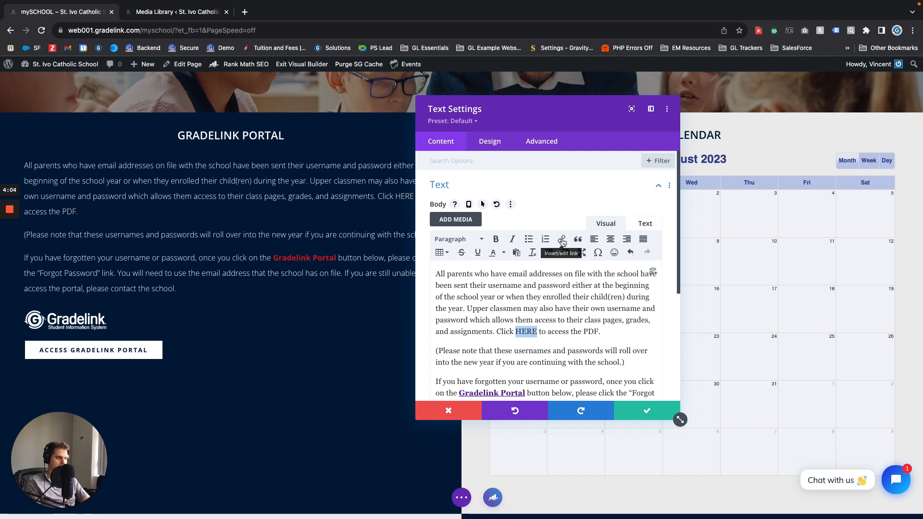
left_click(562, 240)
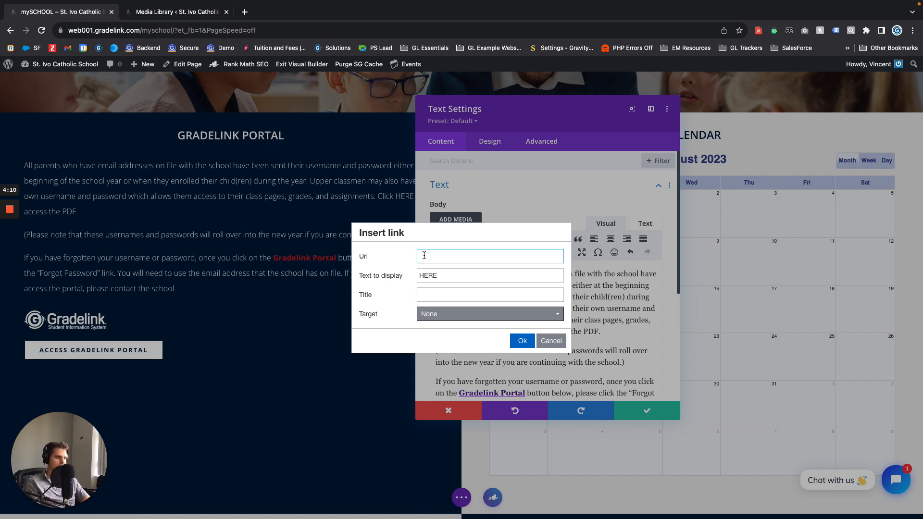
left_click(161, 13)
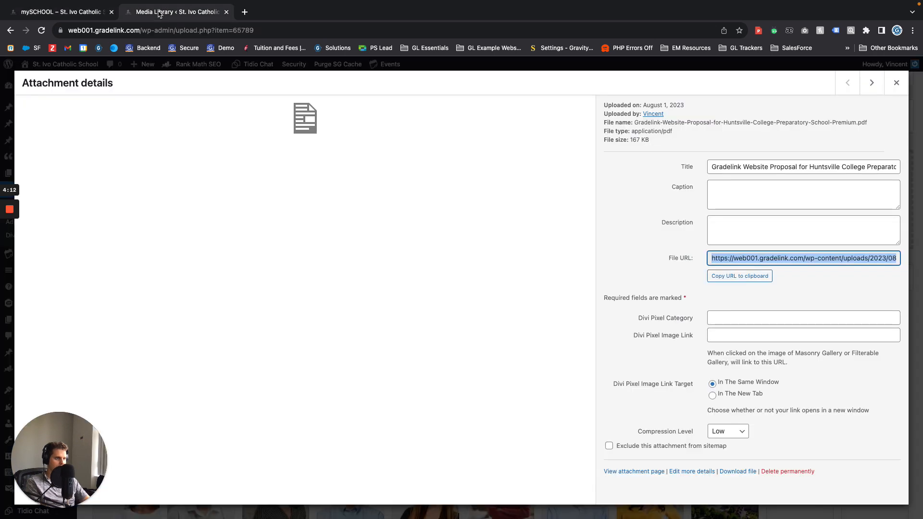
left_click(896, 82)
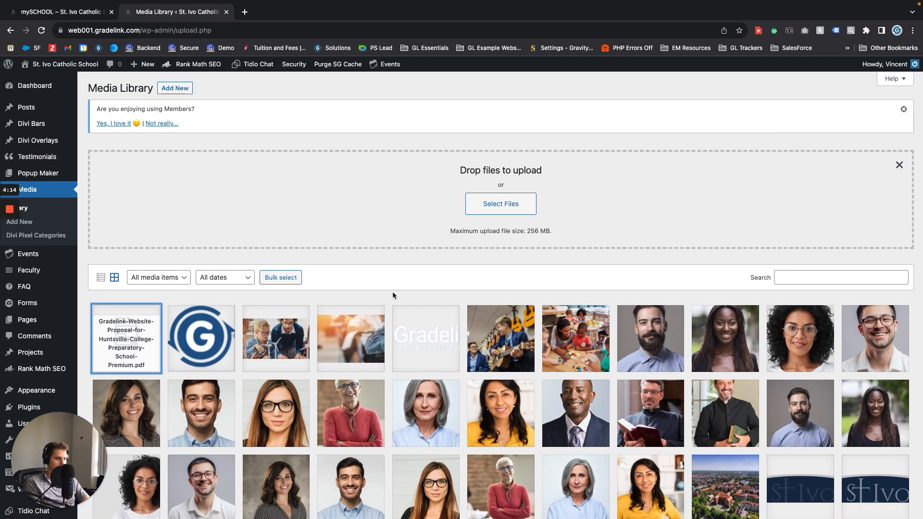
left_click(138, 344)
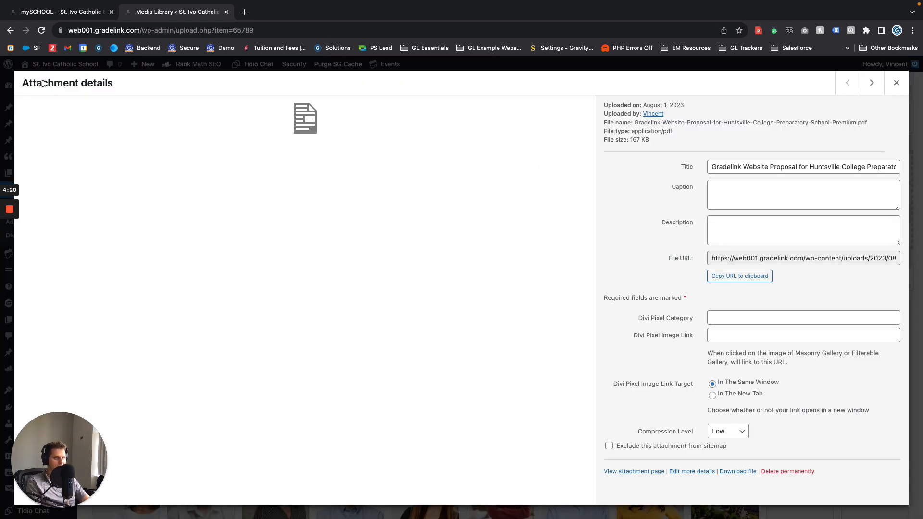
Step: Copy the uploaded PDF's file URL to the clipboard from its attachment details
left_click_drag(43, 84, 202, 95)
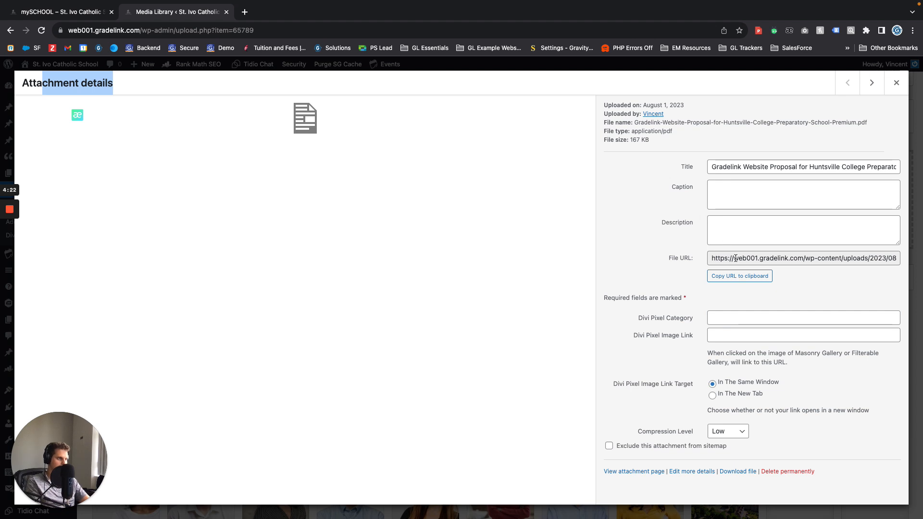
left_click(727, 259)
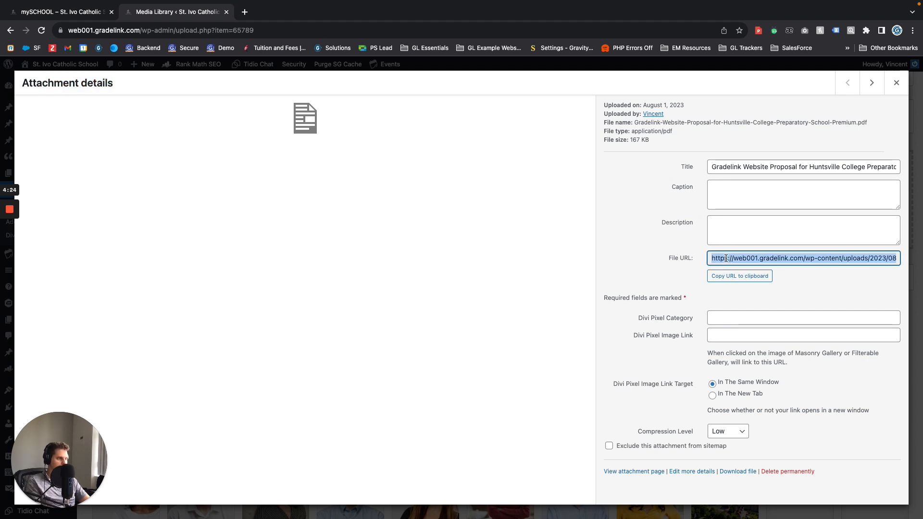
right_click(720, 256)
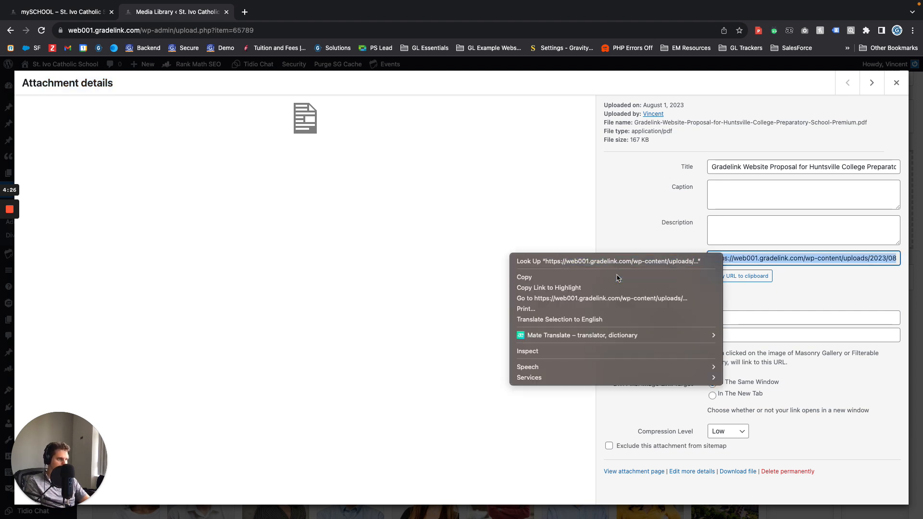
left_click(620, 274)
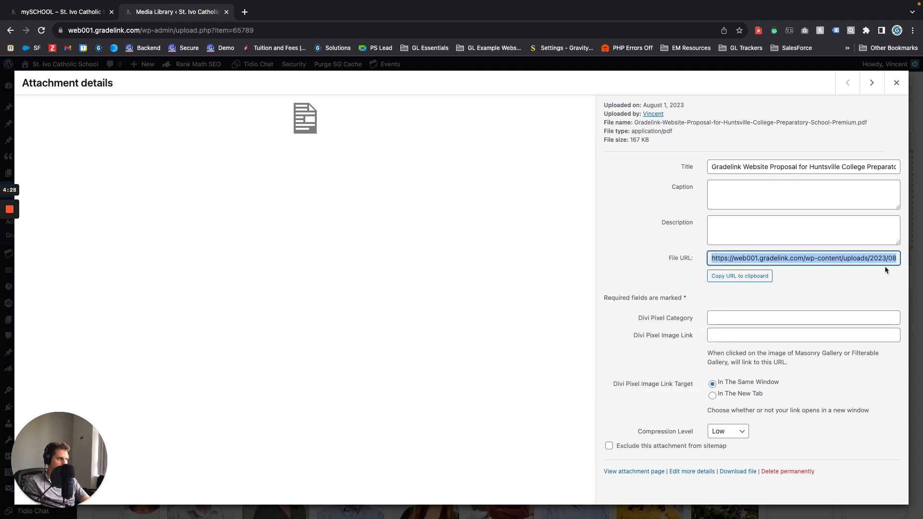
left_click(854, 282)
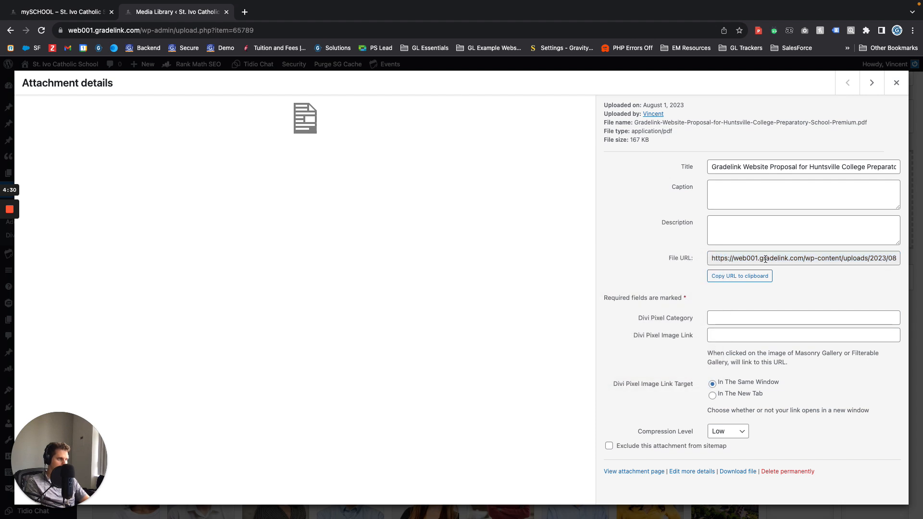
left_click(766, 259)
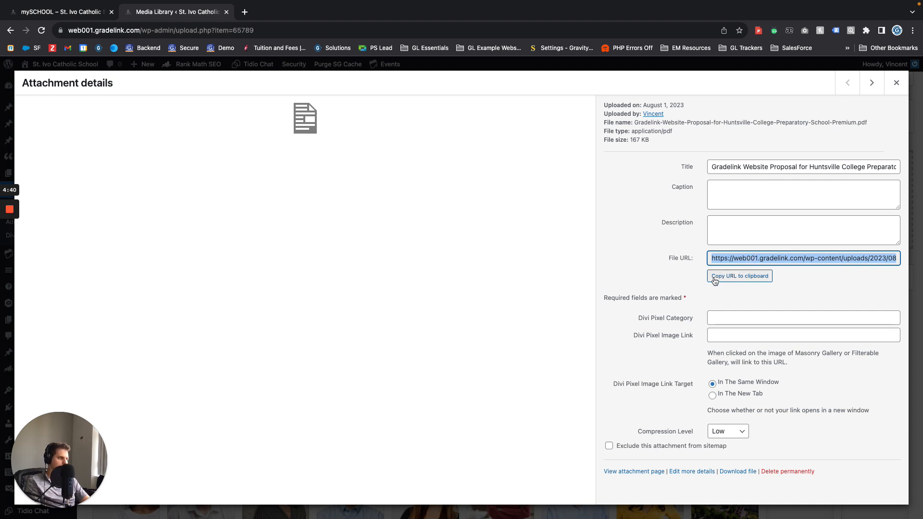
left_click(723, 276)
left_click(722, 280)
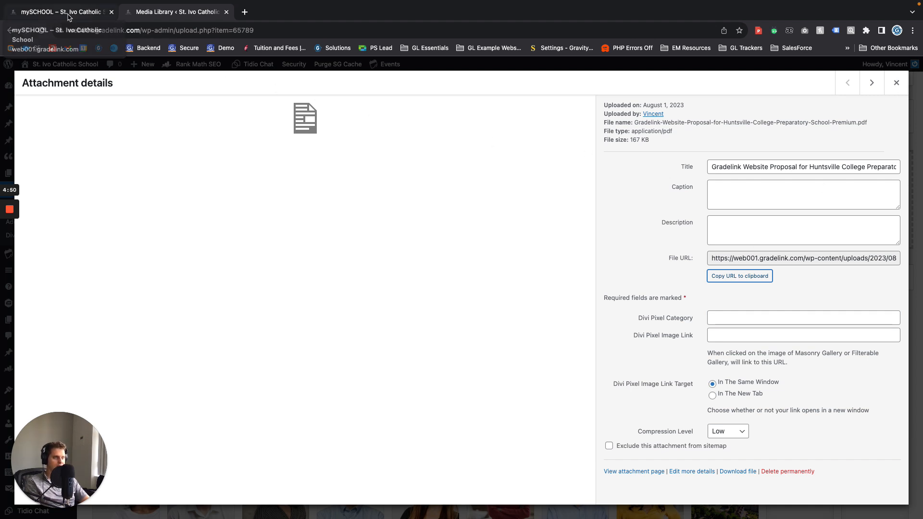
Step: Return to the mySCHOOL page and paste the copied PDF address as the URL of the HERE link
left_click(68, 17)
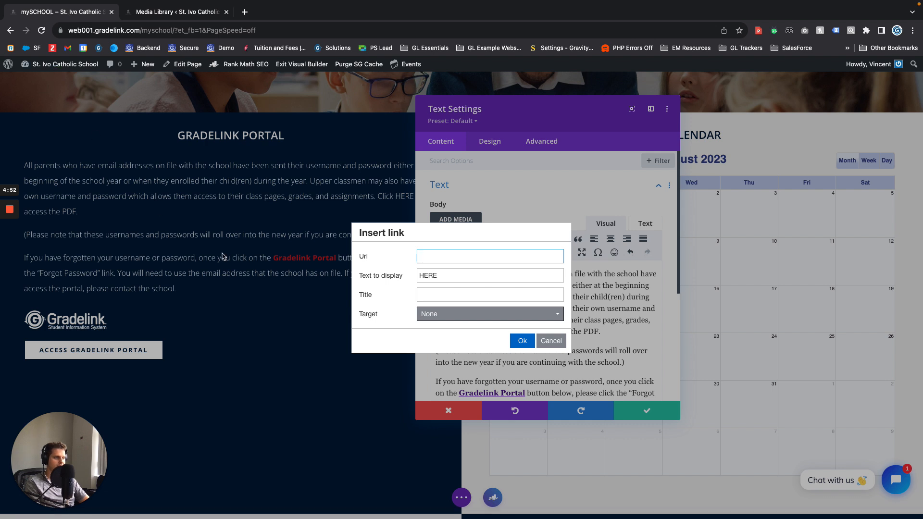
left_click(423, 258)
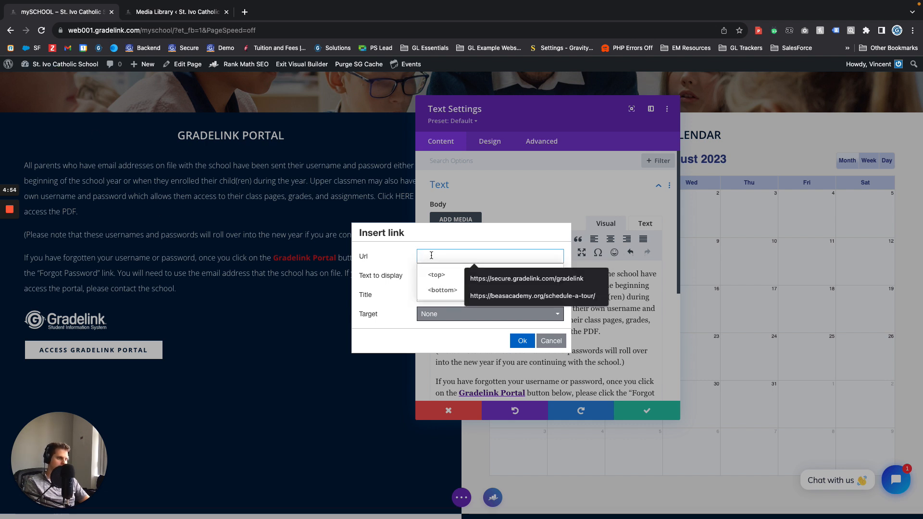
key("super+v")
scroll(539, 260, "left", 5)
scroll(418, 259, "right", 5)
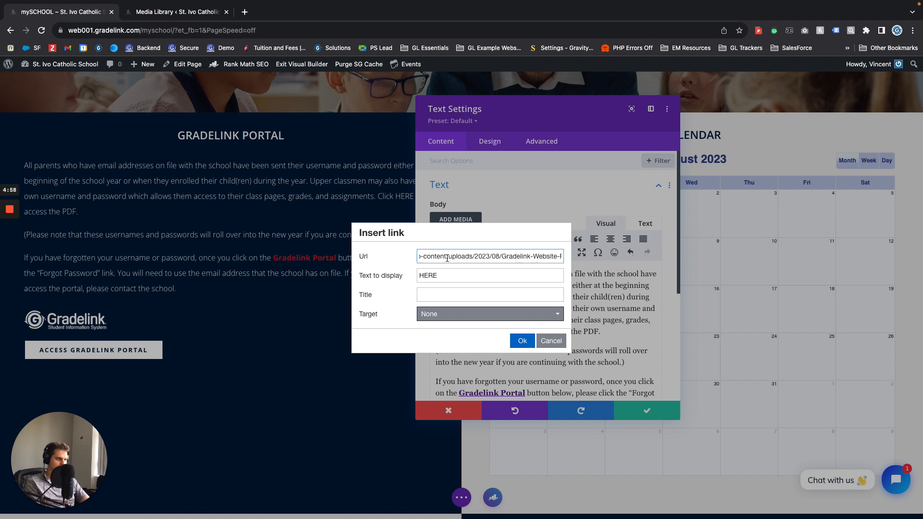
scroll(447, 258, "left", 5)
Step: Set the HERE link's target to New window and insert the link
left_click(447, 274)
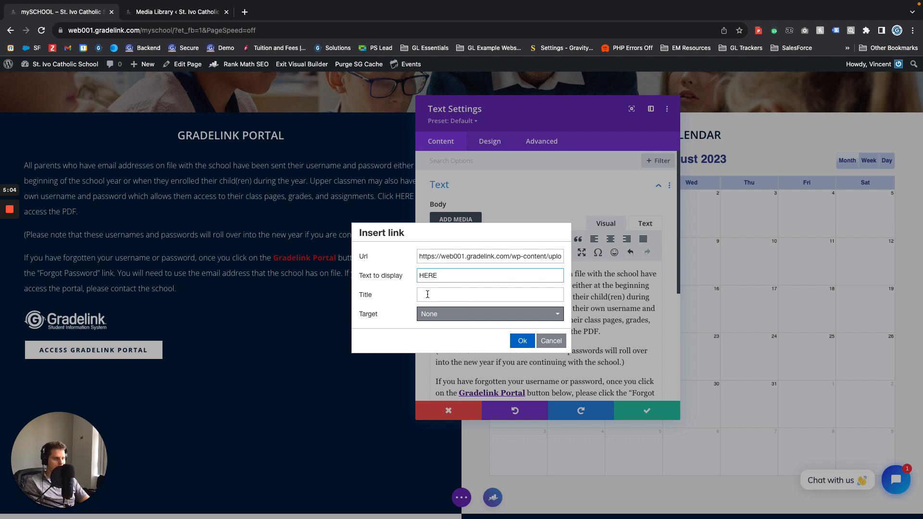
left_click(409, 312)
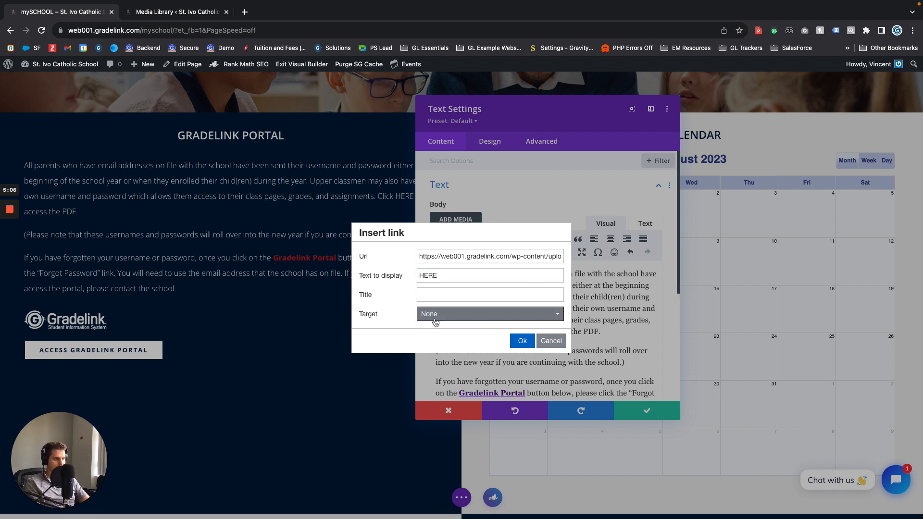
left_click(432, 320)
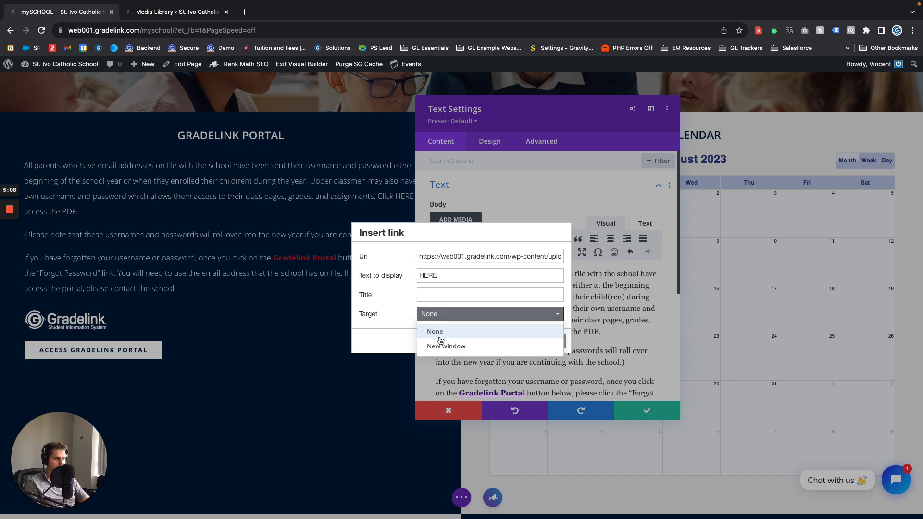
left_click(443, 347)
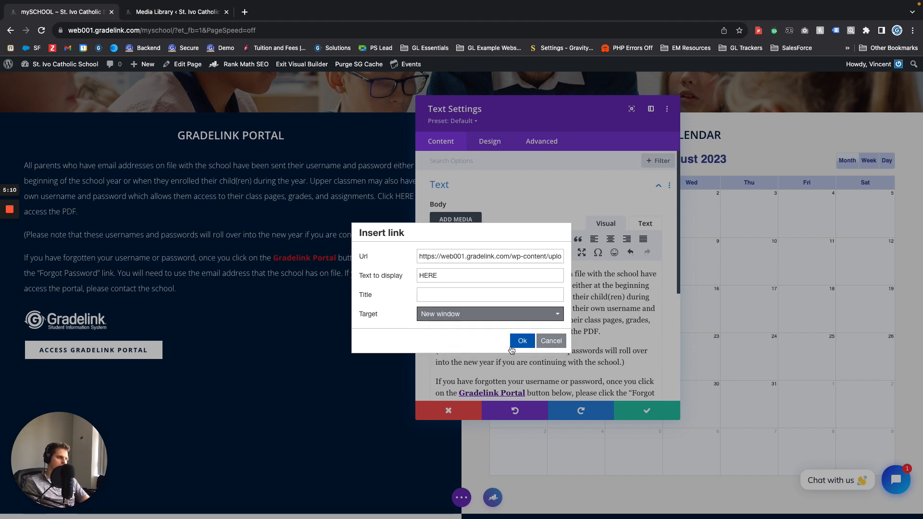
left_click(521, 341)
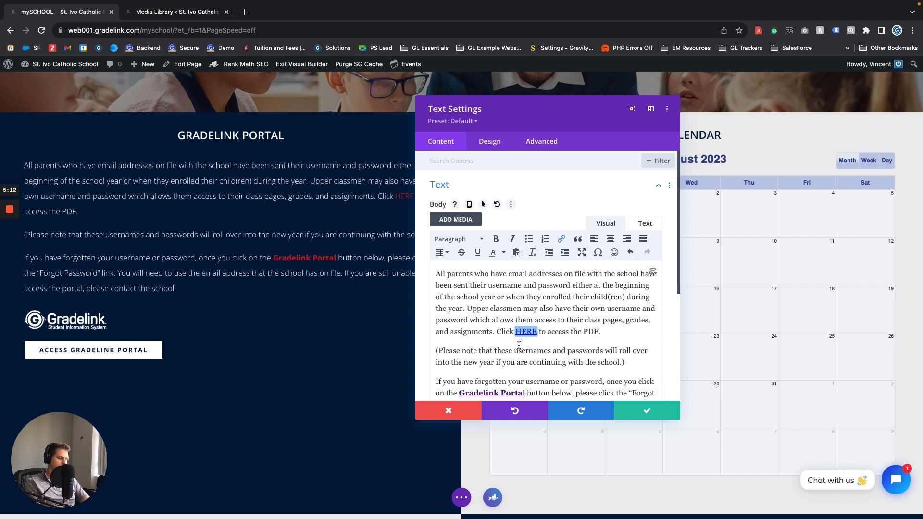
Step: Preview the PDF by opening its copied file URL in a new browser tab, and return to the mySCHOOL page
scroll(535, 343, "down", 1)
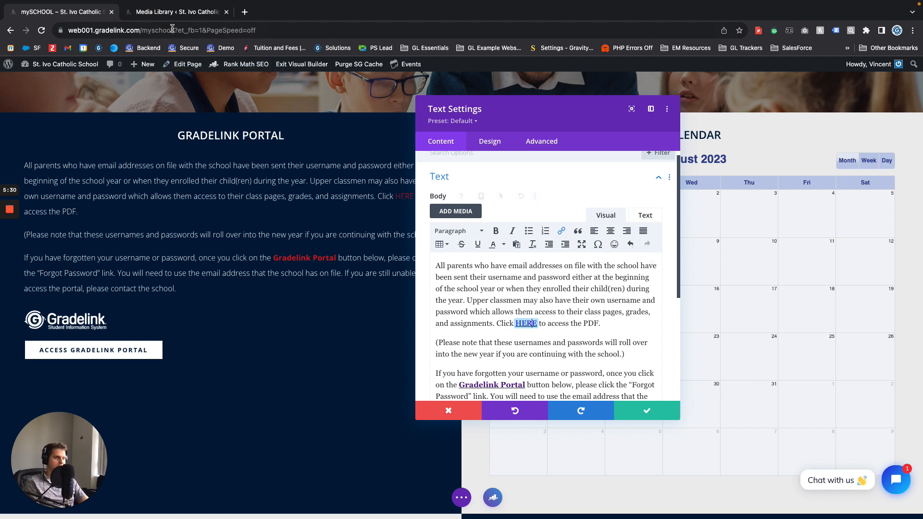
left_click(243, 12)
type("https://web001.gradelink.com/wp-content/uploads/2023/08/Gradelink-Website-Proposal-for-Huntsville-College-Preparatory-School-Premium.pdf")
key("Return")
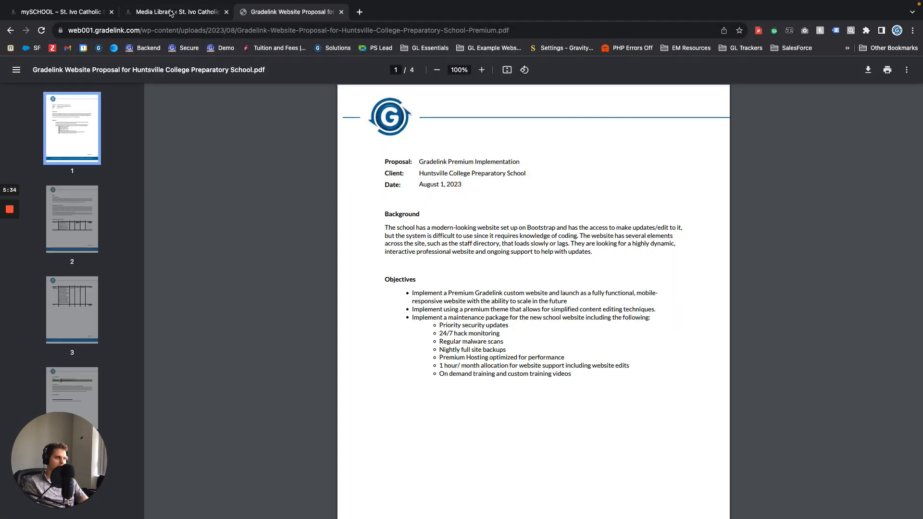
left_click(80, 14)
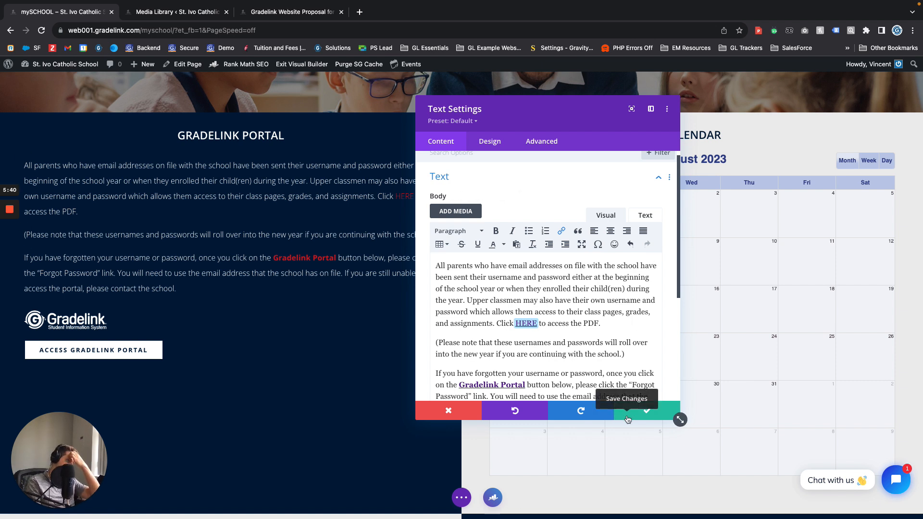
left_click(289, 14)
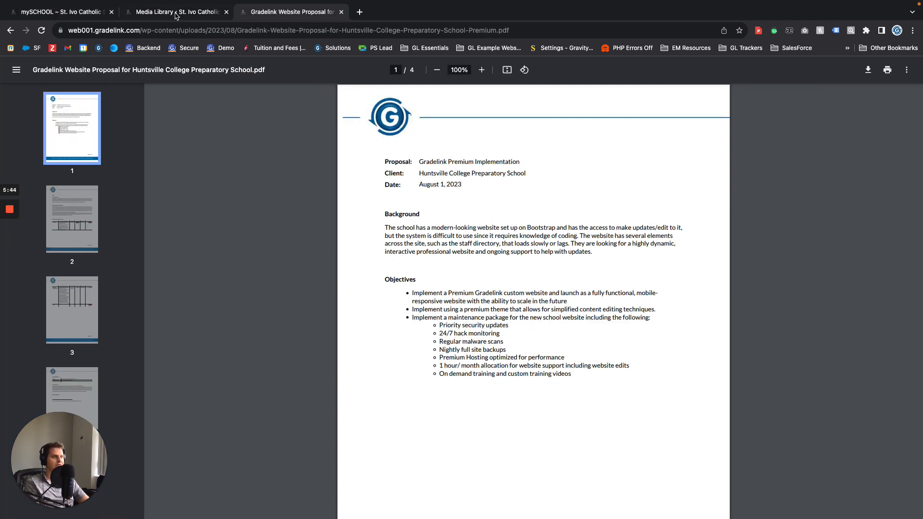
left_click(37, 13)
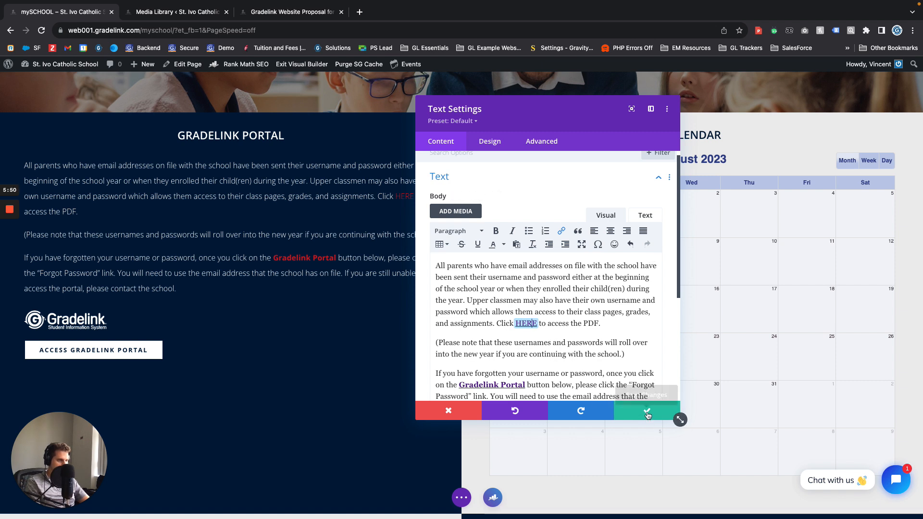
Step: Save the text module changes and the page, and exit the Visual Builder
left_click(647, 411)
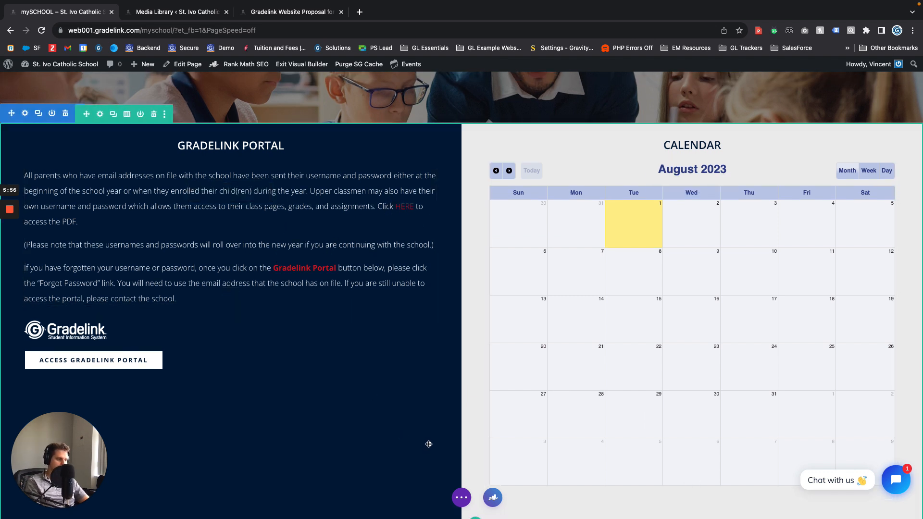
left_click(462, 498)
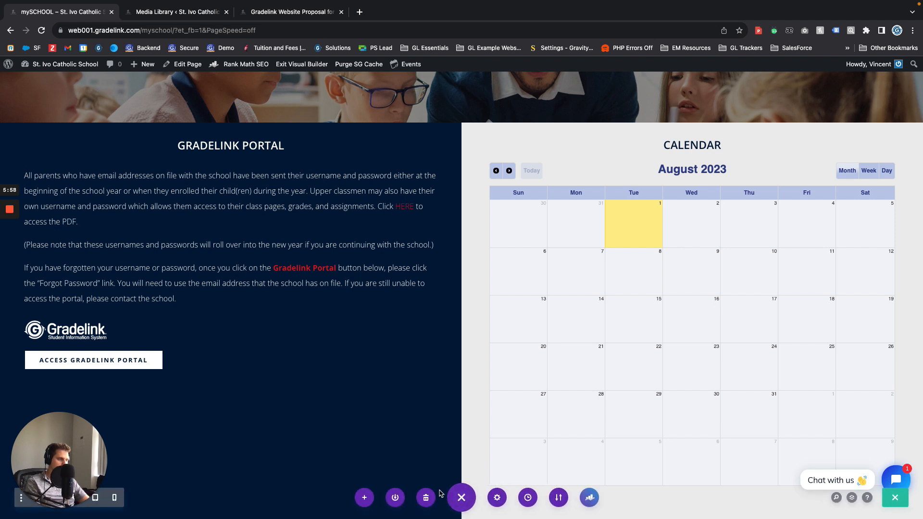
left_click(896, 502)
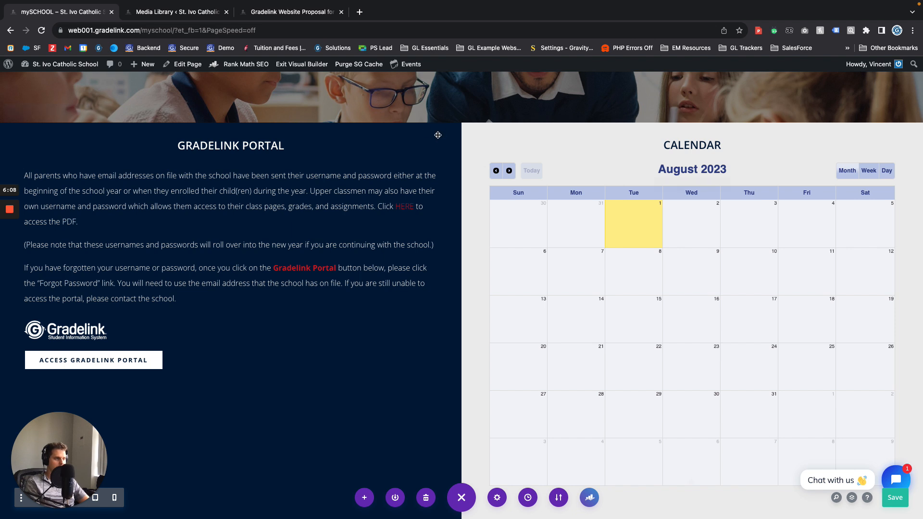
left_click(298, 68)
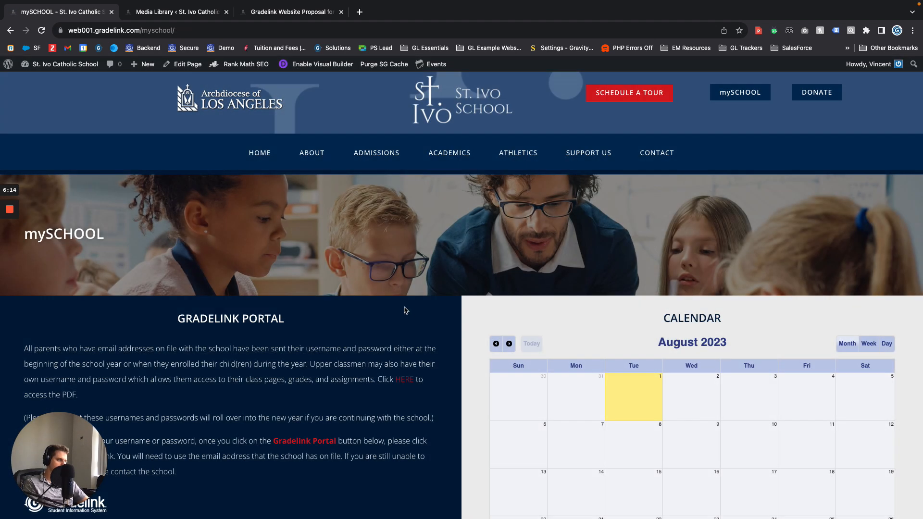
Step: Test the HERE link in the Gradelink Portal section and close the PDF tab it opens
scroll(330, 270, "down", 3)
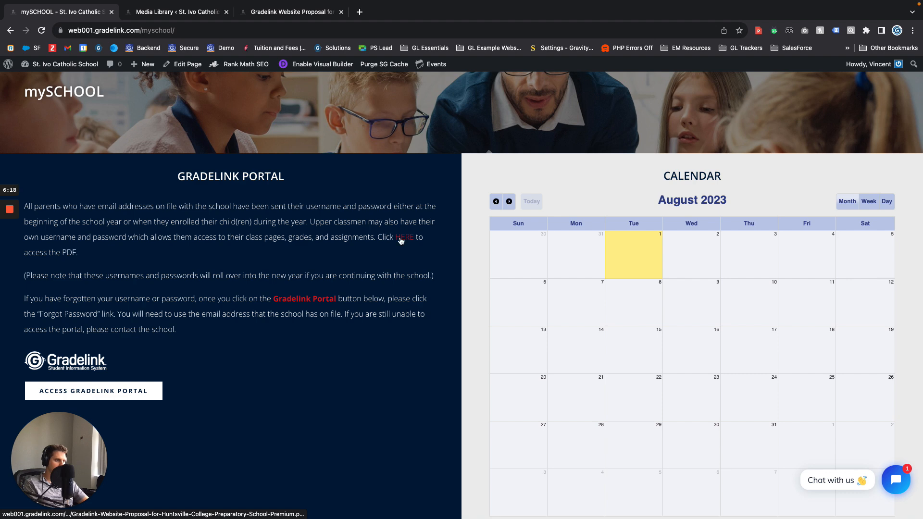
left_click(401, 240)
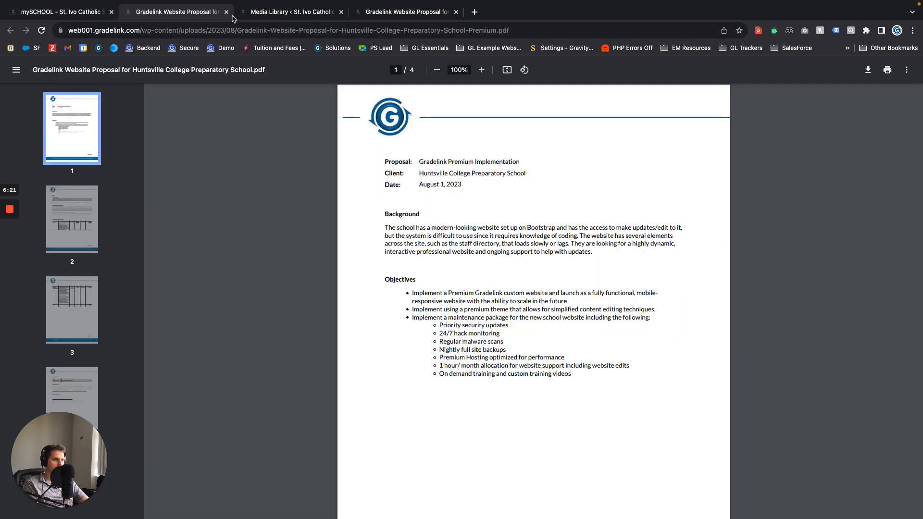
left_click(226, 12)
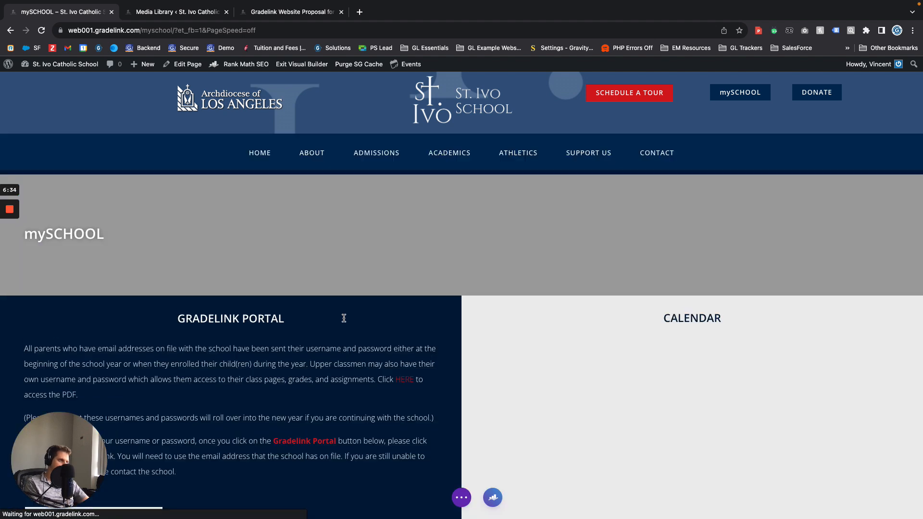
Step: Delete the sentence "Click HERE to access the PDF." from the Gradelink Portal text module and save the module
scroll(308, 345, "down", 2)
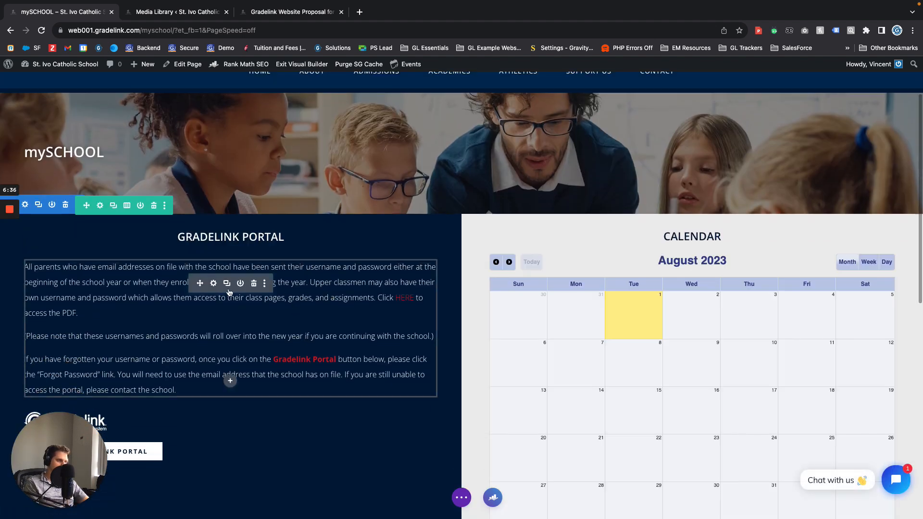
left_click(213, 283)
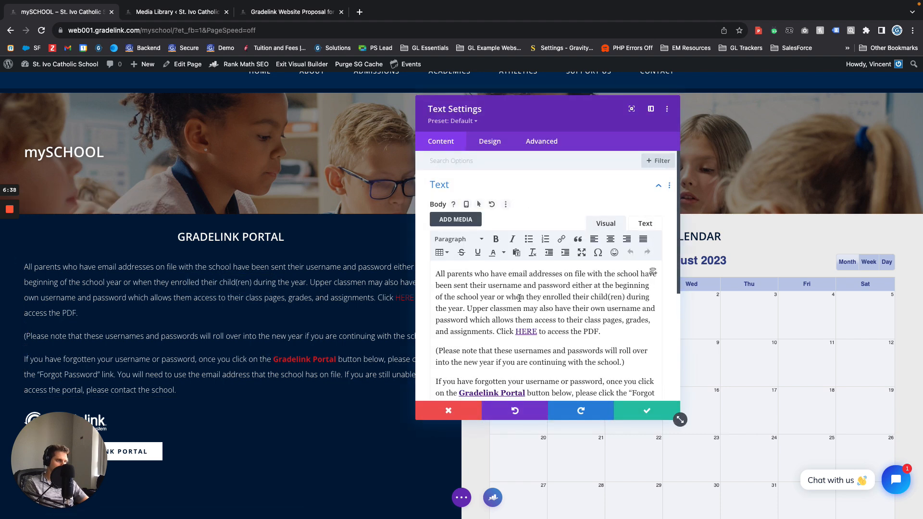
scroll(613, 300, "down", 1)
left_click_drag(601, 298, 497, 301)
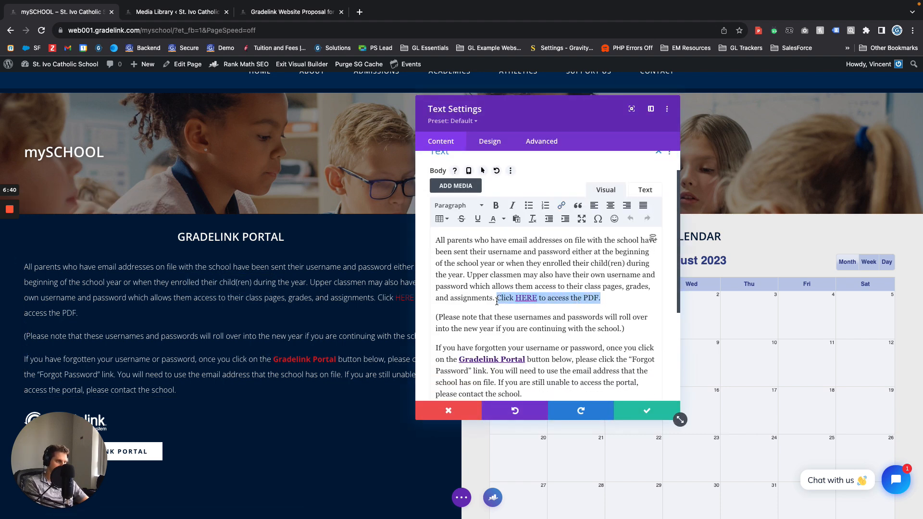
key("BackSpace")
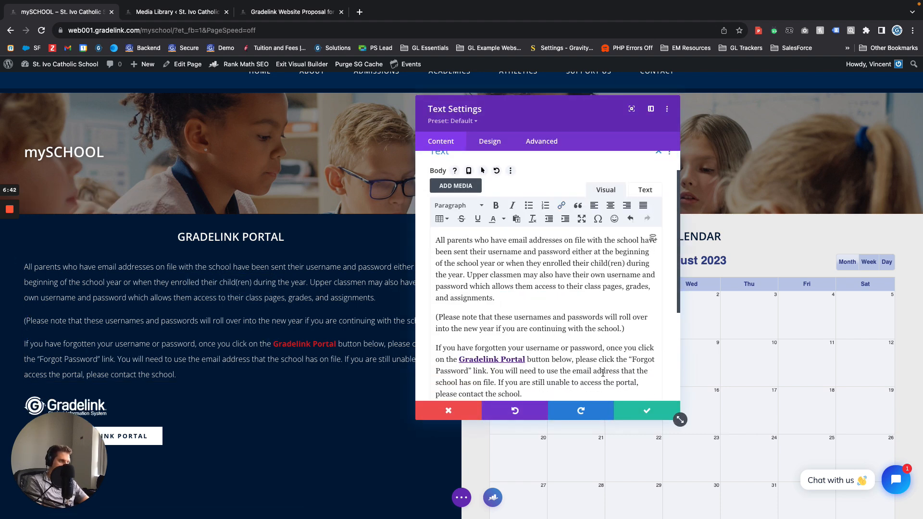
left_click(644, 411)
Step: Try linking the Access Gradelink Portal button to the PDF's copied file URL, checking the file in the Media Library
scroll(93, 365, "down", 2)
mouse_move(92, 355)
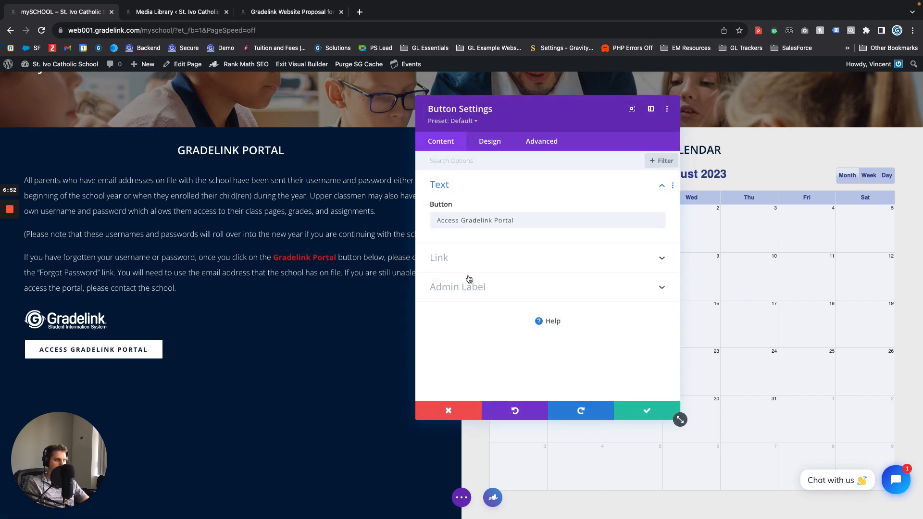
left_click_drag(435, 220, 550, 219)
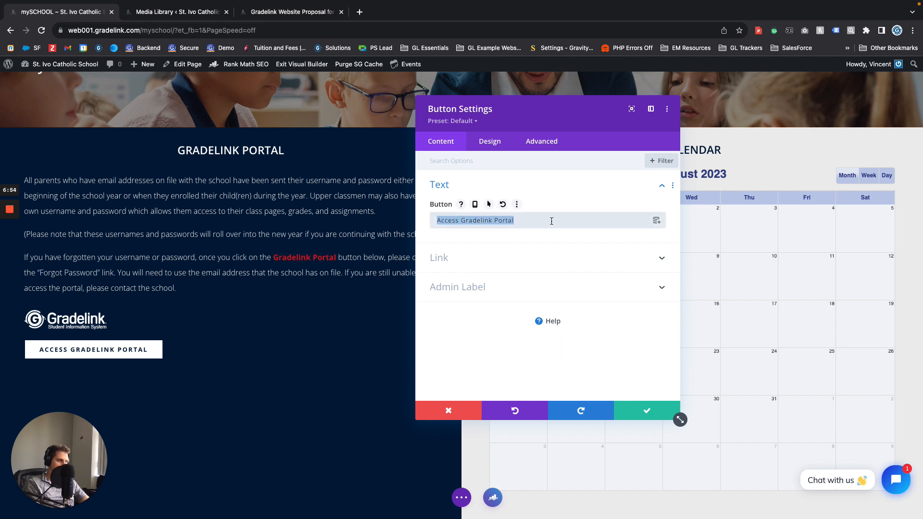
left_click(447, 261)
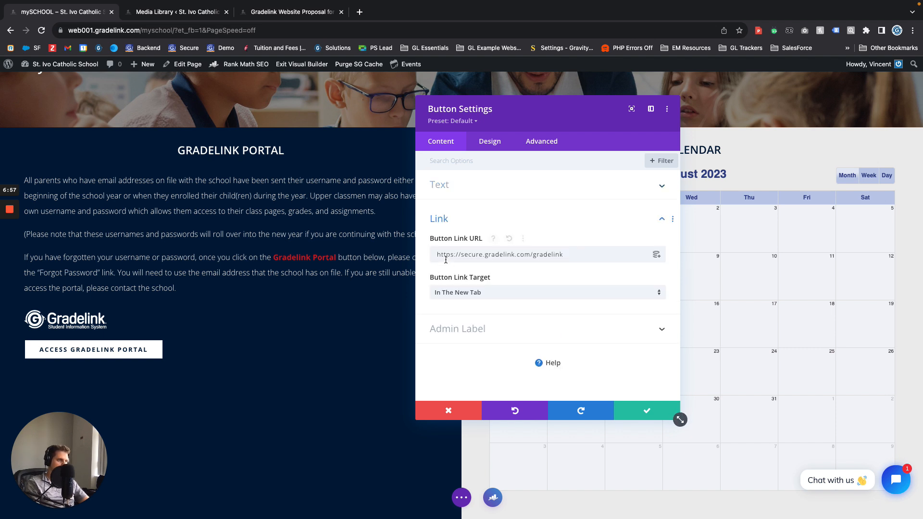
triple_click(480, 255)
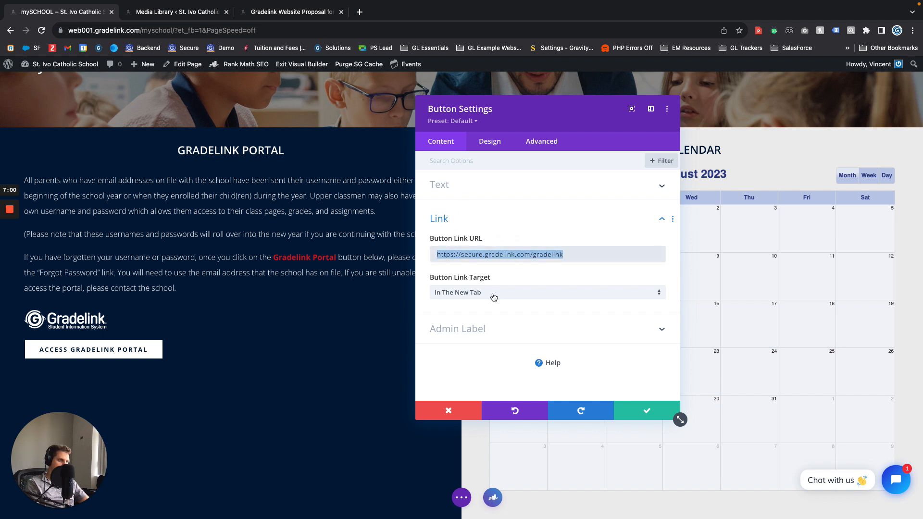
key("ctrl+v")
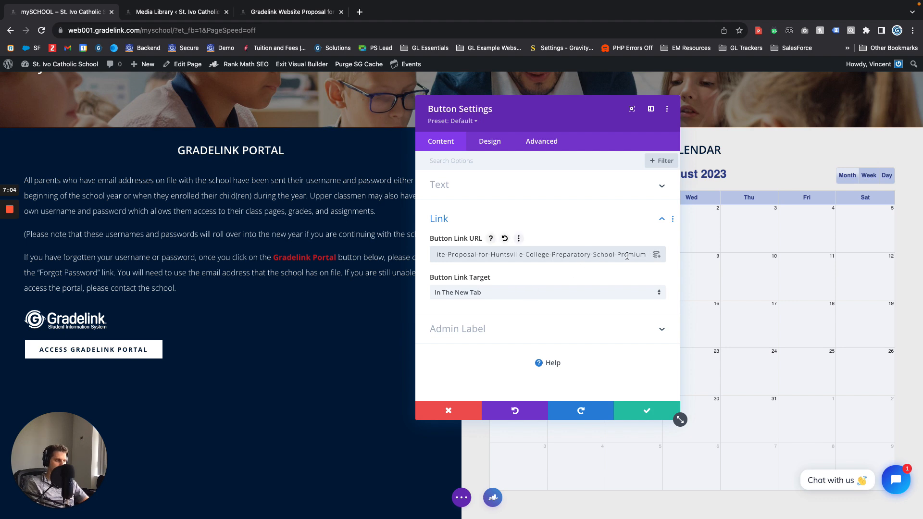
left_click(183, 19)
left_click(724, 275)
left_click(36, 12)
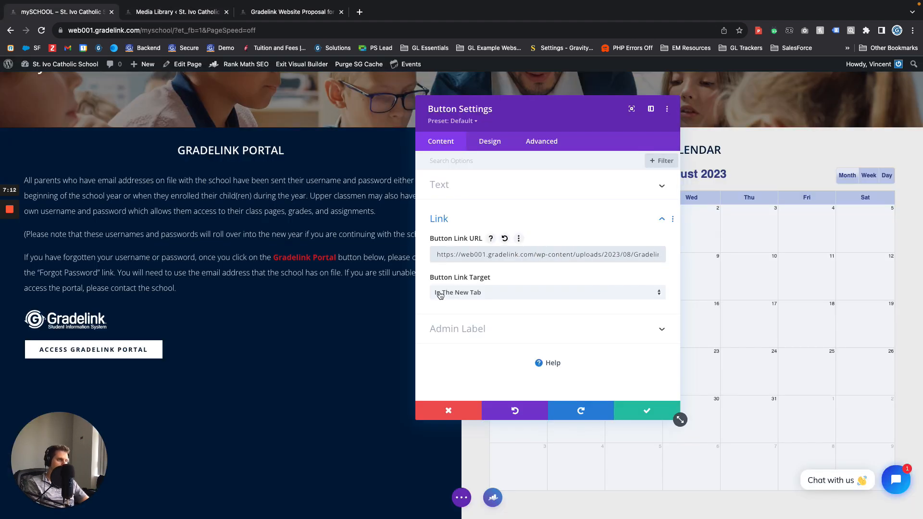
Step: Review the Access Gradelink Portal button's link target options, reveal the page save controls, and discard the button changes
left_click(479, 296)
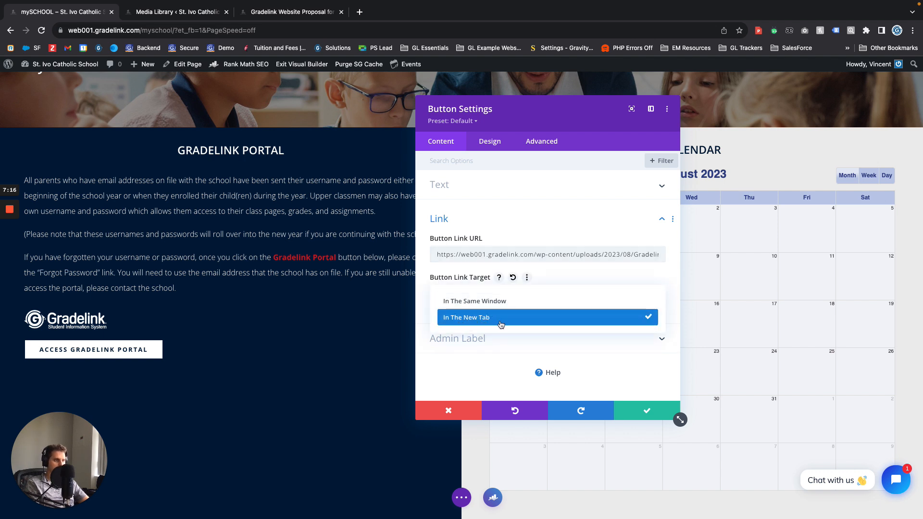
left_click(582, 279)
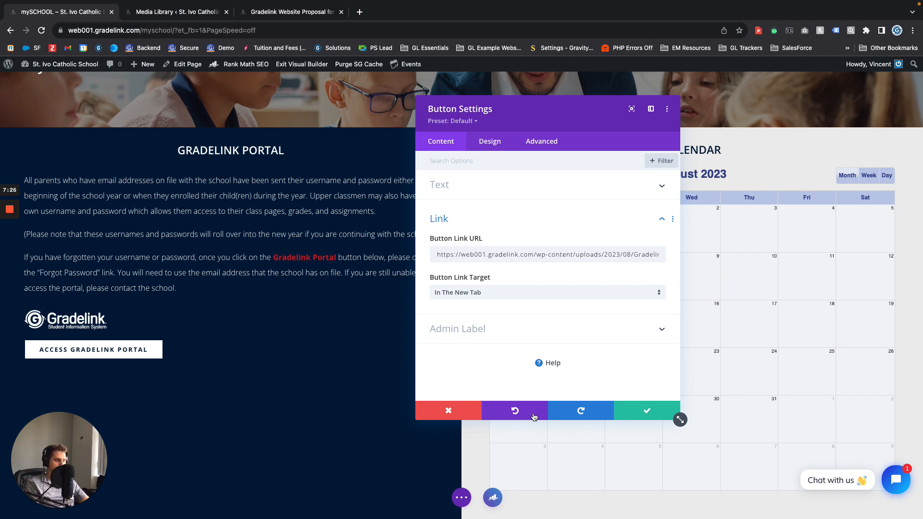
left_click(460, 505)
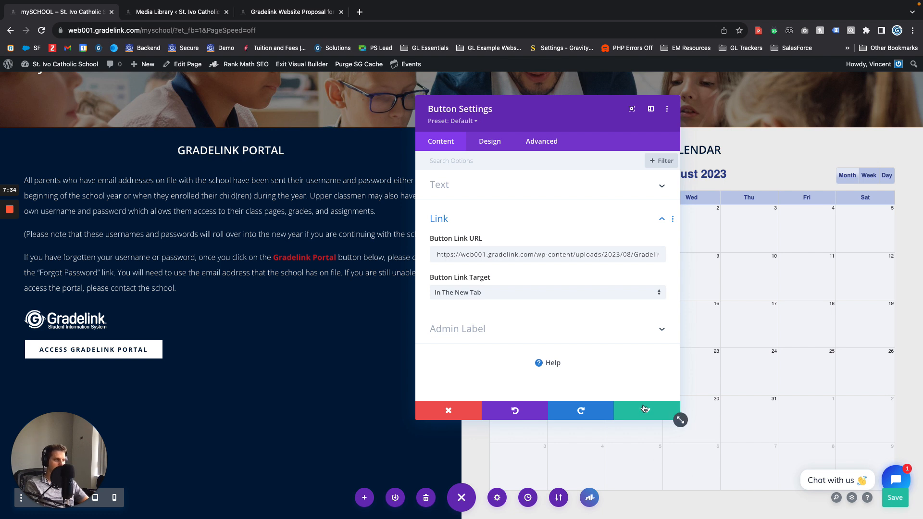
left_click(447, 411)
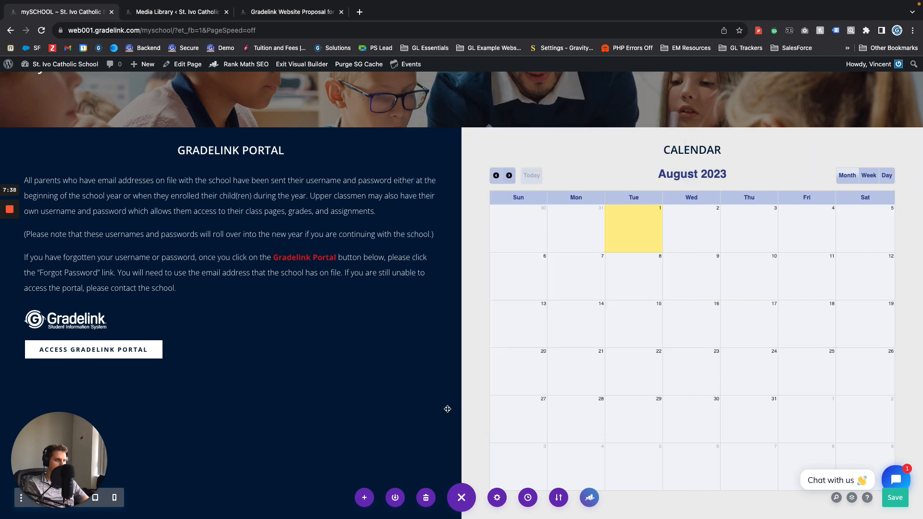
Step: Examine the Access Family Directory item in the Parent & Student Resources button grid and close the grid settings
scroll(288, 303, "down", 4)
scroll(287, 303, "down", 1)
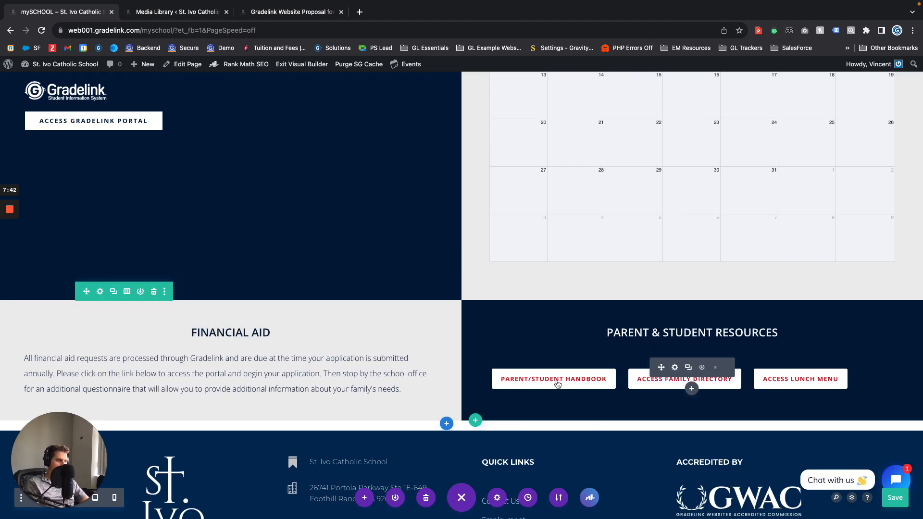
left_click(676, 368)
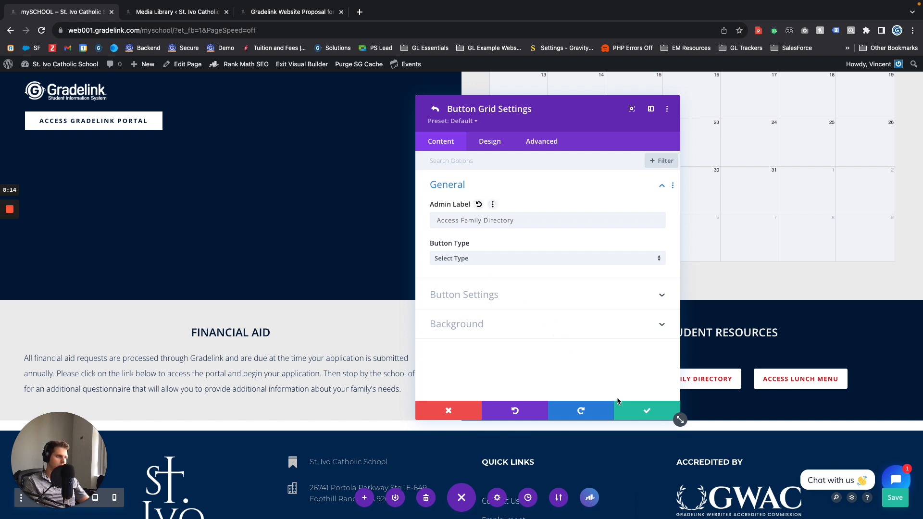
left_click(637, 415)
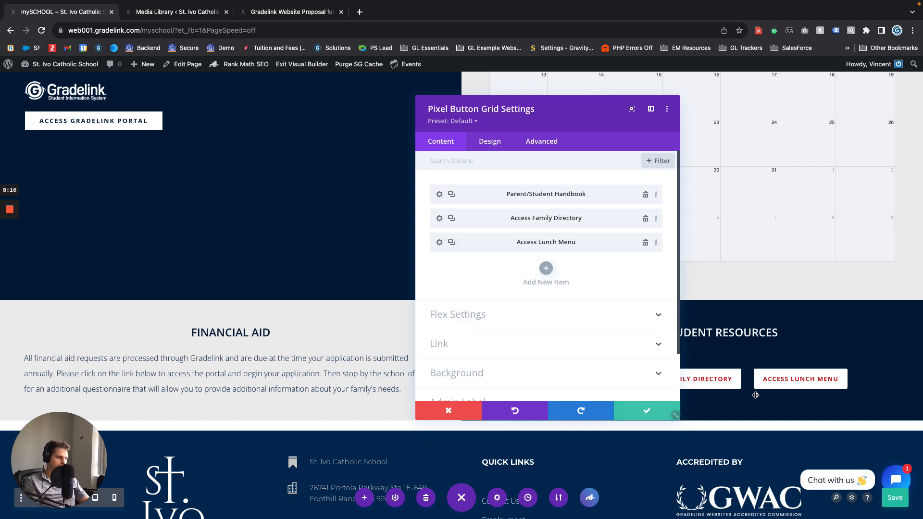
left_click(646, 412)
Step: Try duplicating the Access Lunch Menu button twice in the Parent & Student Resources grid, and delete both copies
left_click(675, 368)
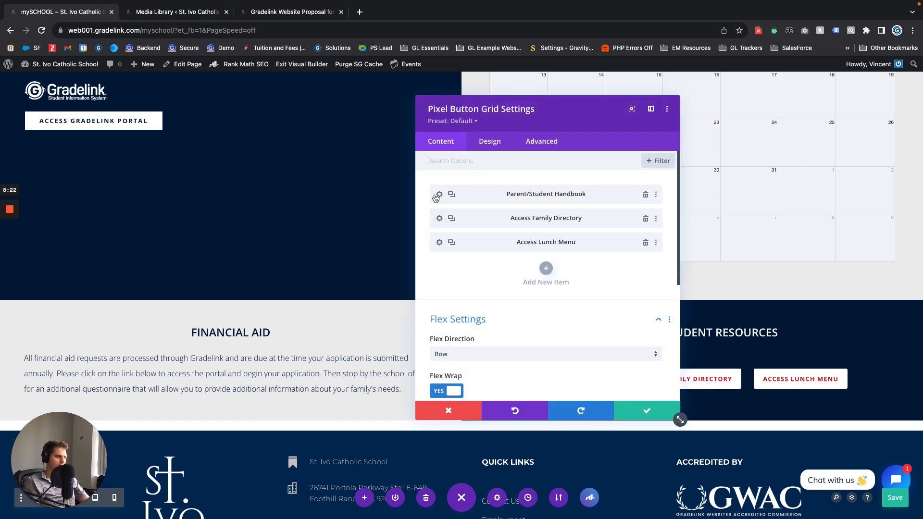
left_click(451, 243)
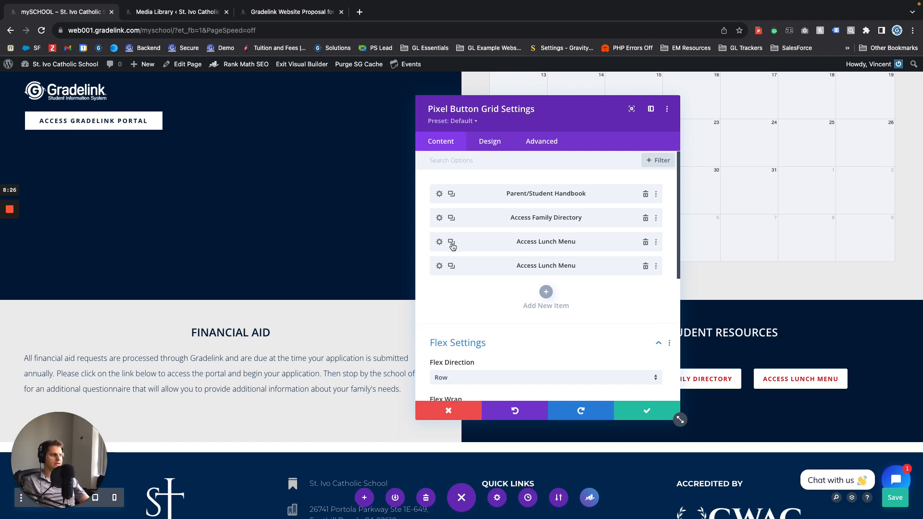
left_click_drag(553, 111, 288, 104)
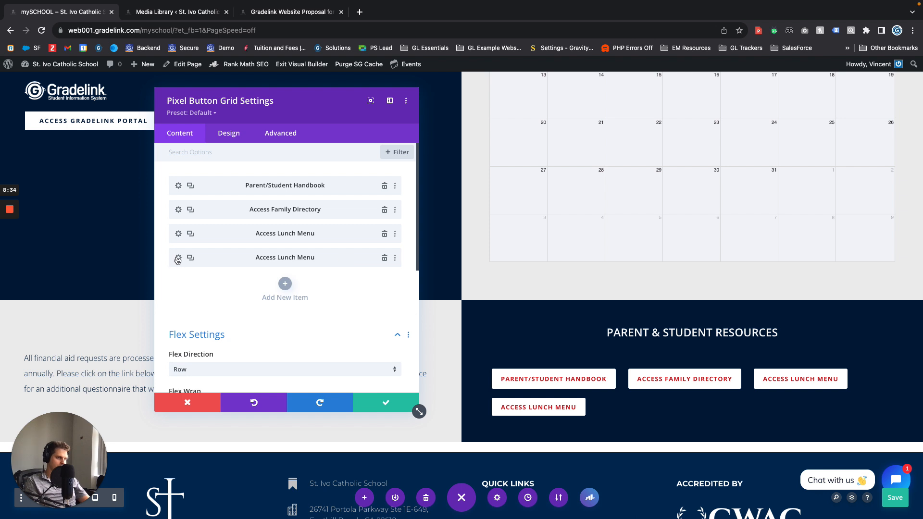
left_click(190, 258)
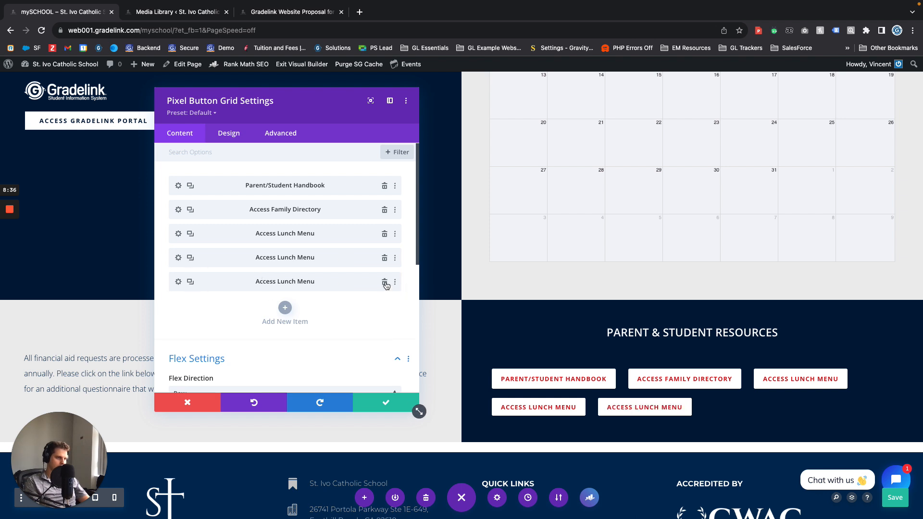
left_click(384, 282)
left_click(385, 260)
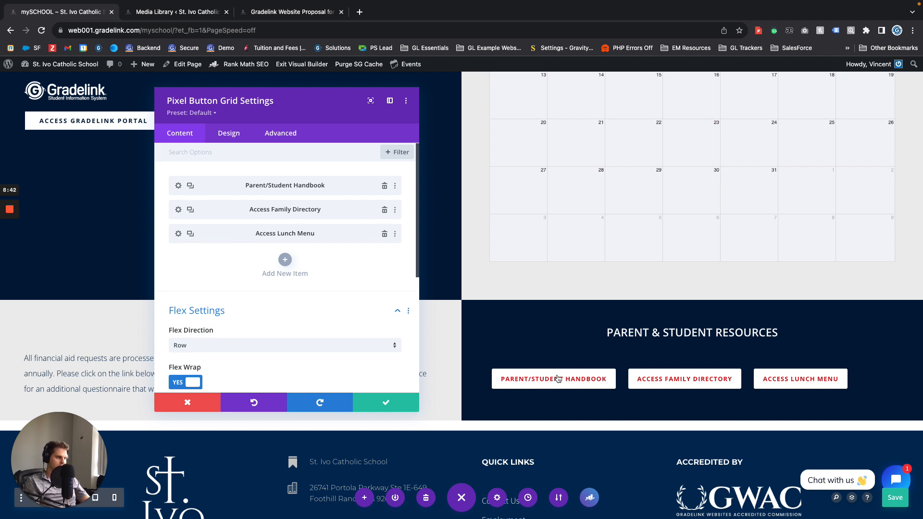
Step: Set the Parent/Student Handbook button's link to the PDF's copied file URL
left_click(178, 187)
left_click(279, 214)
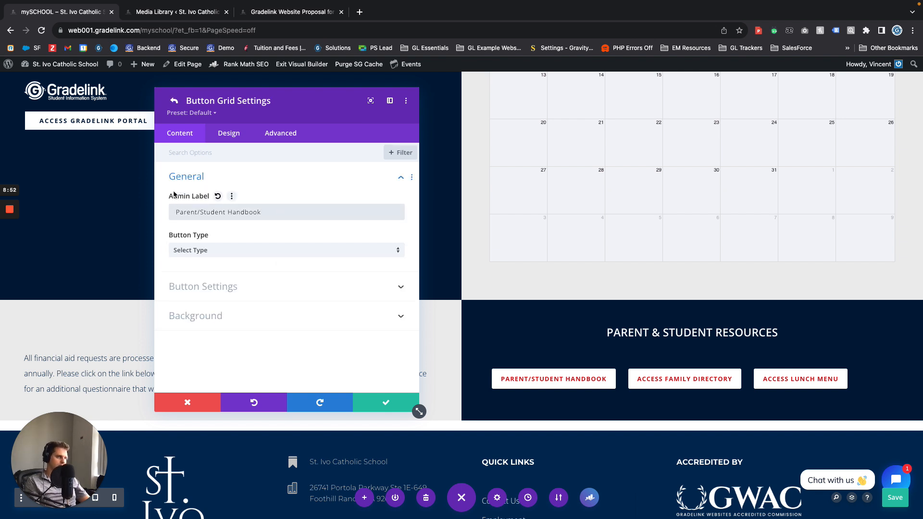
left_click_drag(171, 209, 301, 214)
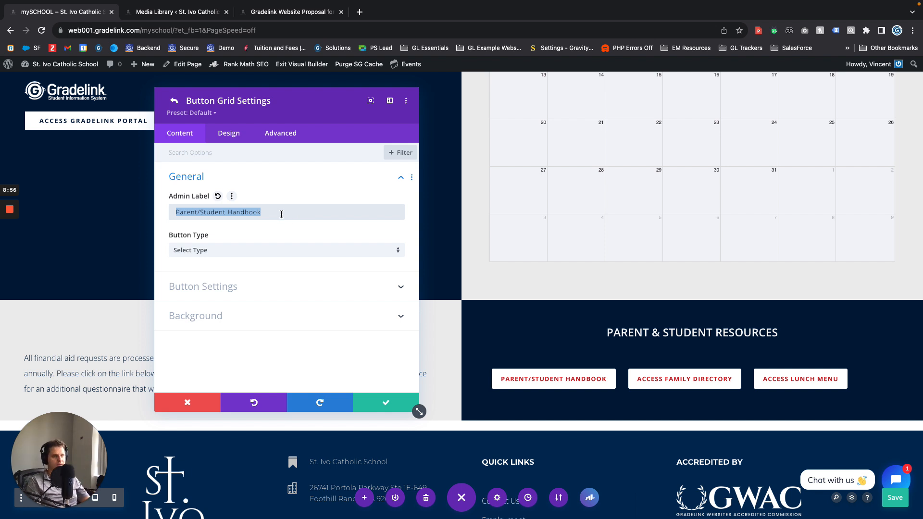
left_click(282, 213)
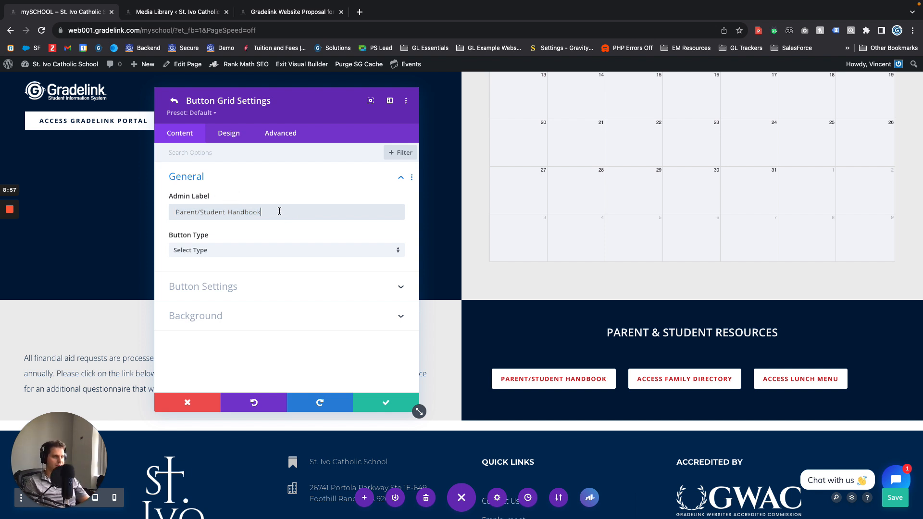
left_click(204, 288)
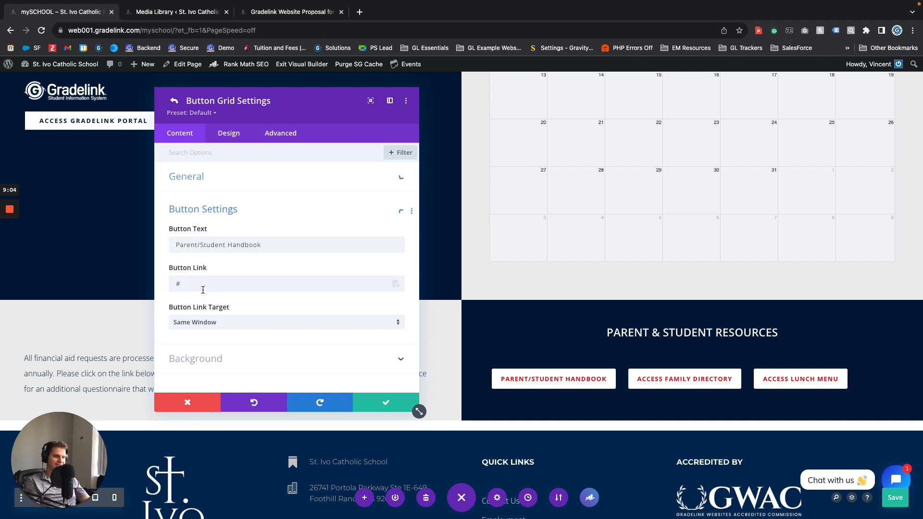
left_click_drag(172, 246, 278, 243)
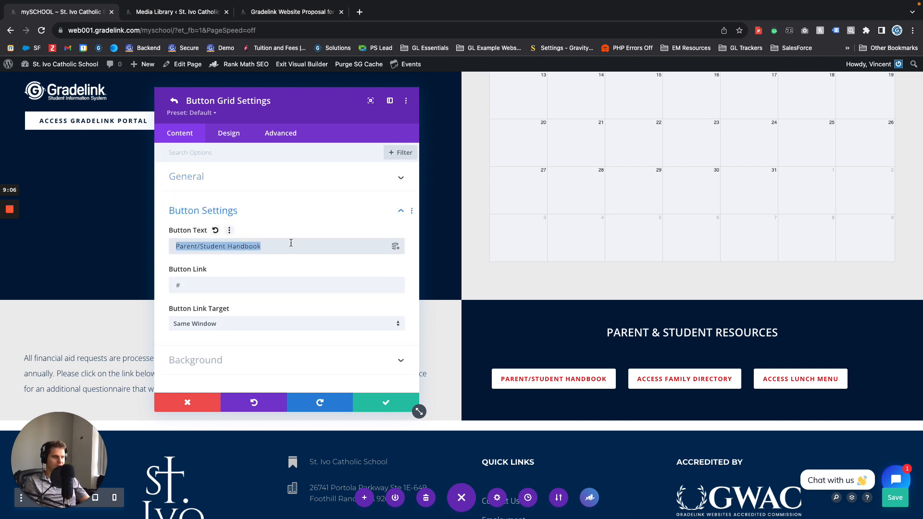
double_click(193, 287)
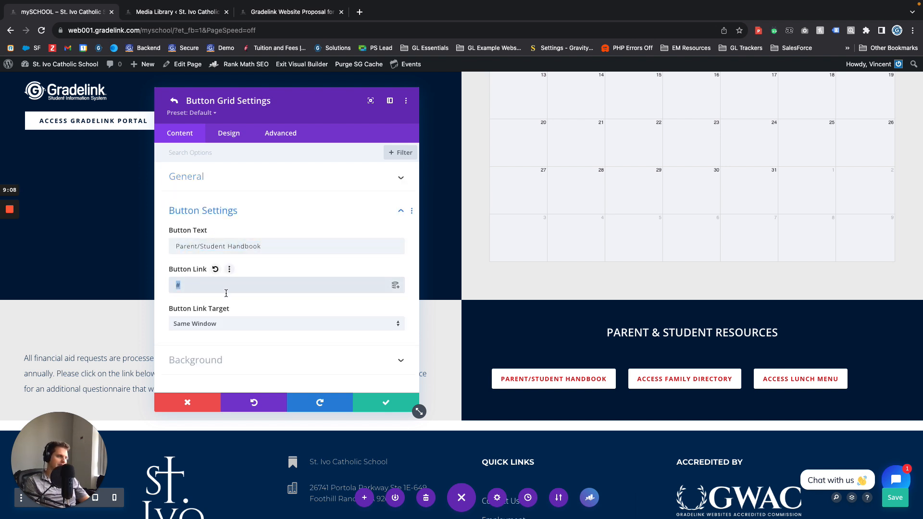
key("super+v")
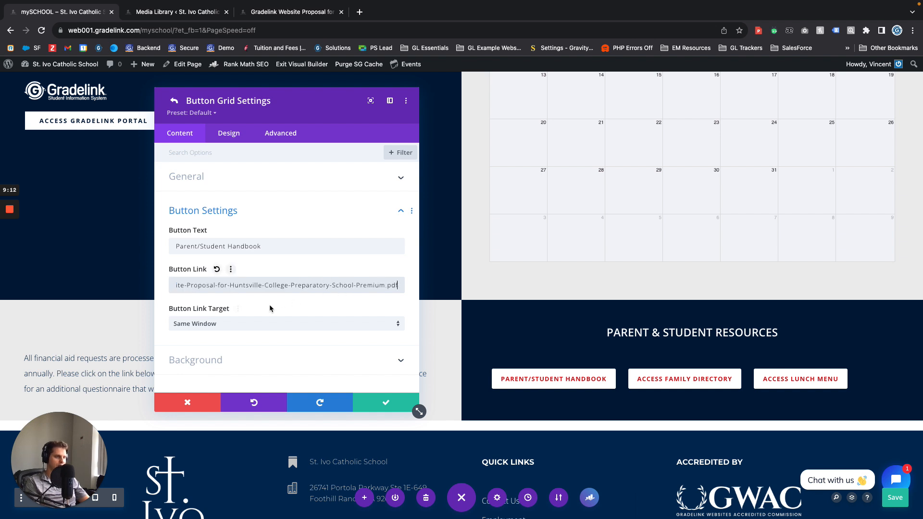
Step: Set the Parent/Student Handbook button's link target to New Window and save the button and grid settings
left_click(188, 324)
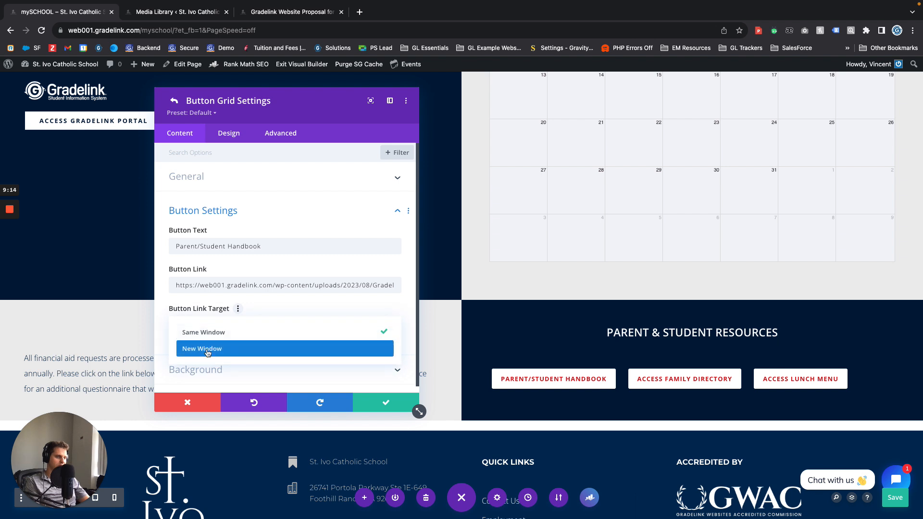
left_click(202, 349)
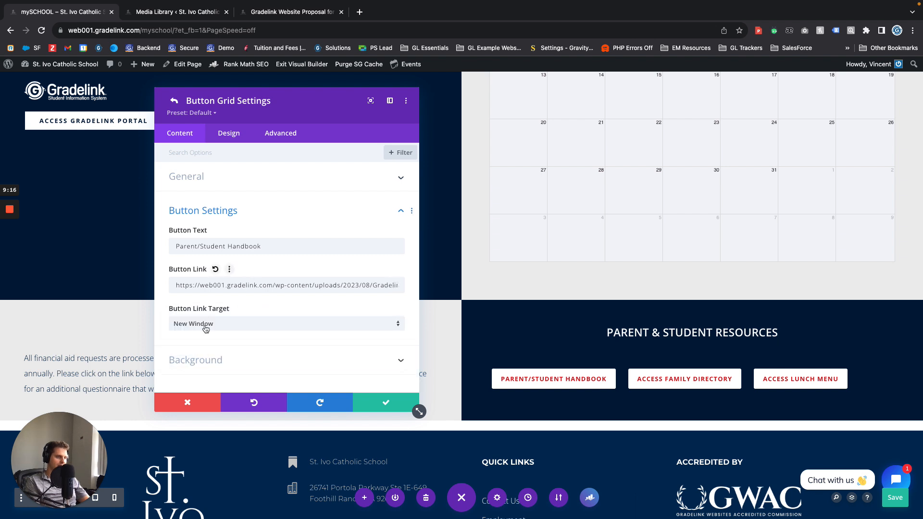
left_click(368, 407)
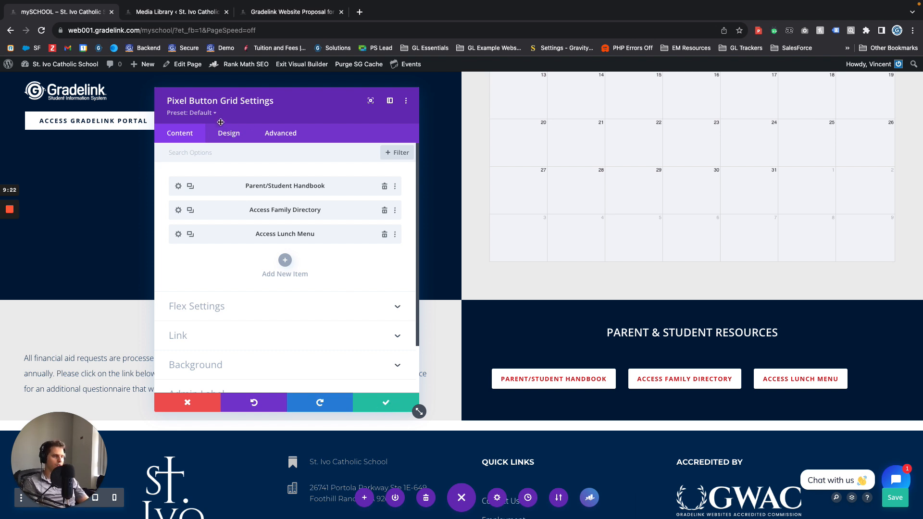
left_click(379, 403)
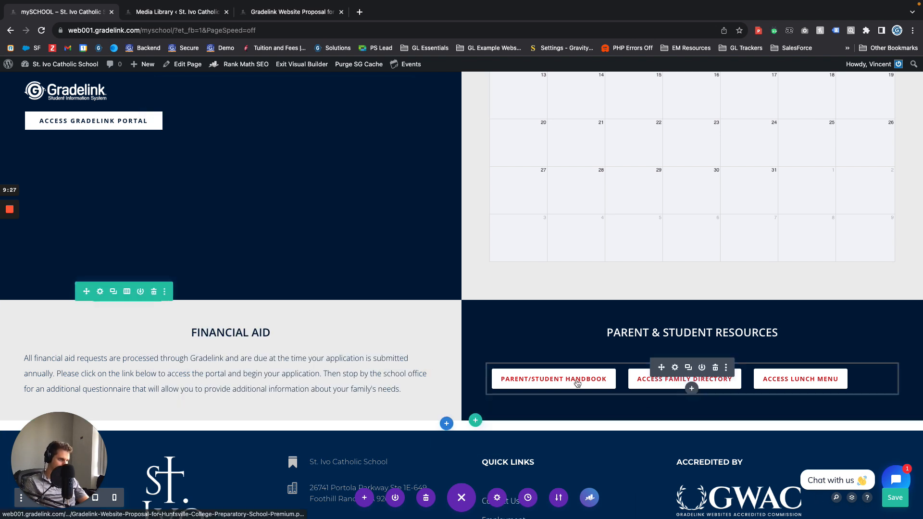
Step: Reopen the Parent & Student Resources button grid settings
left_click(675, 368)
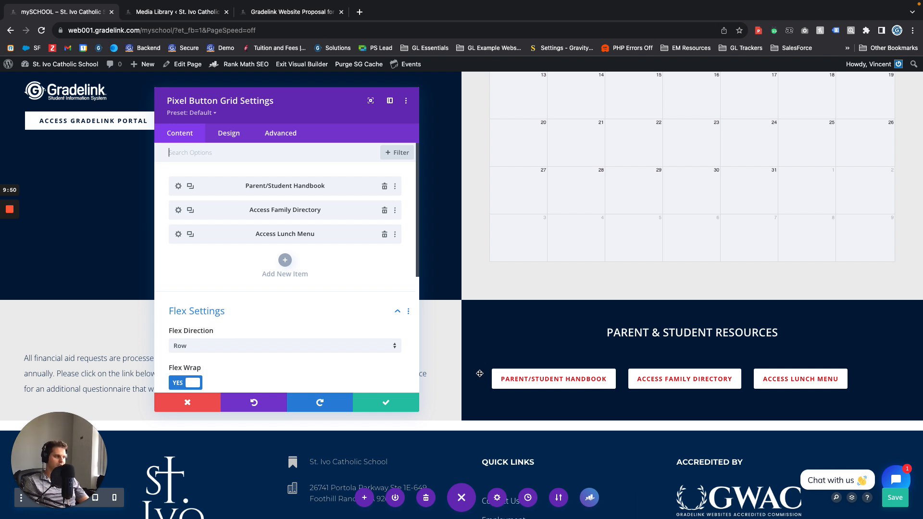
scroll(469, 370, "up", 3)
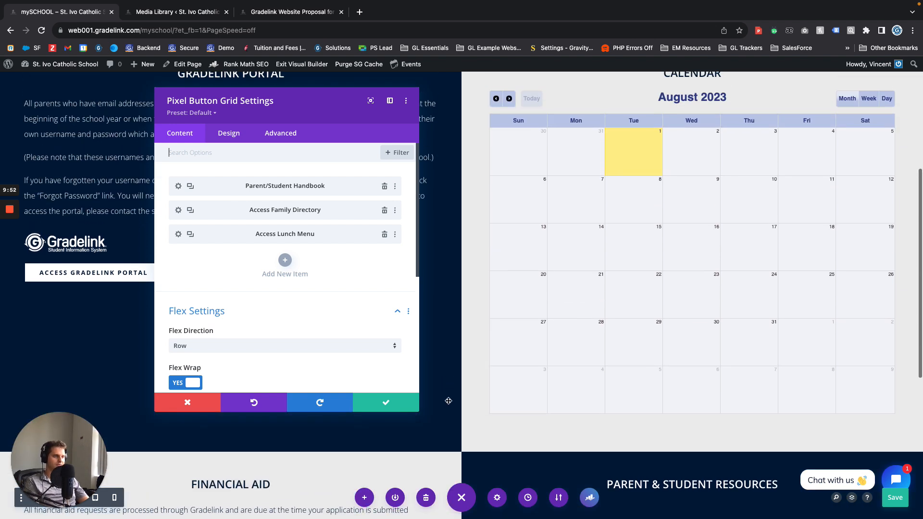